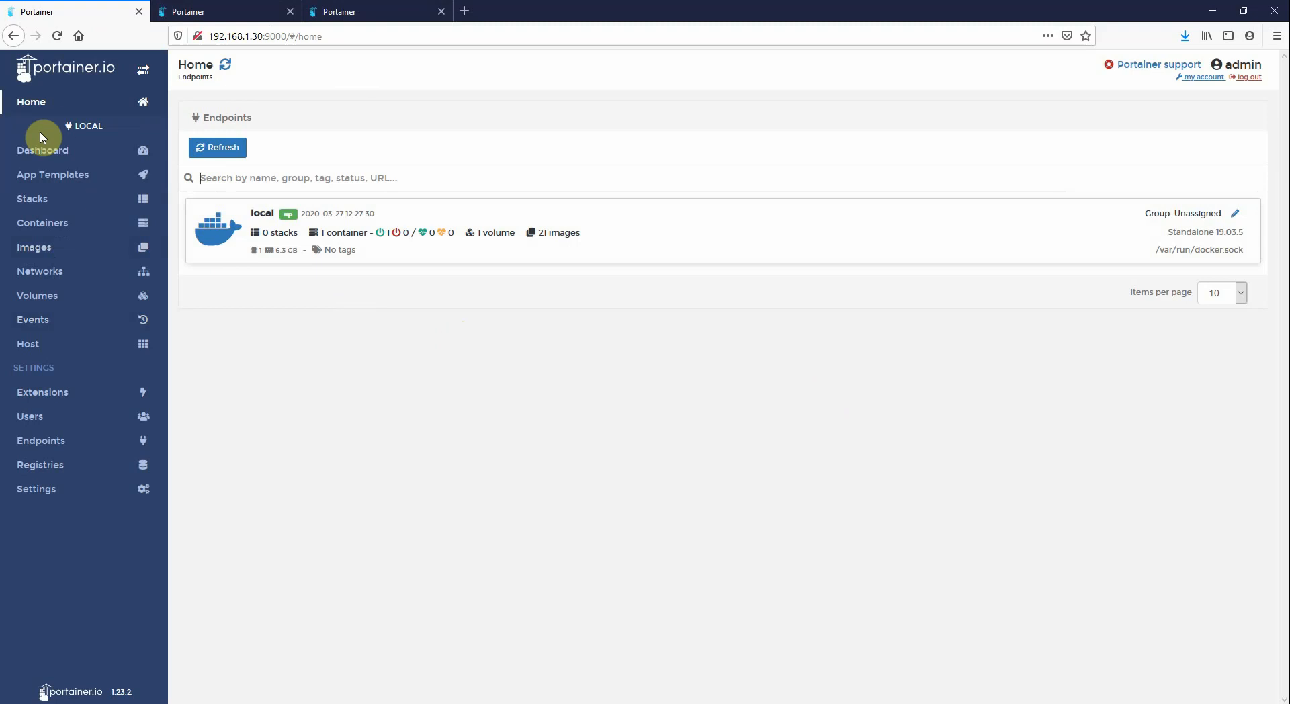
Open the running portainer container's logs and select the most recent extensions warning line
click(60, 400)
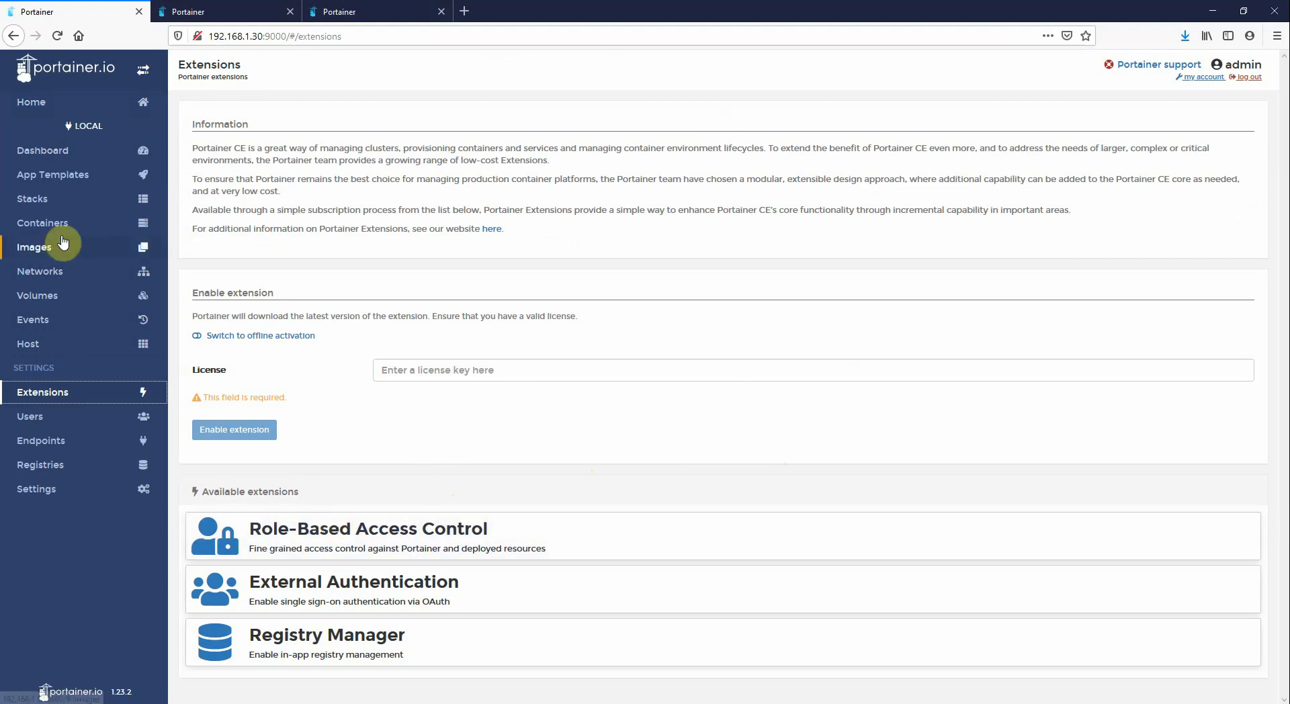
click(79, 223)
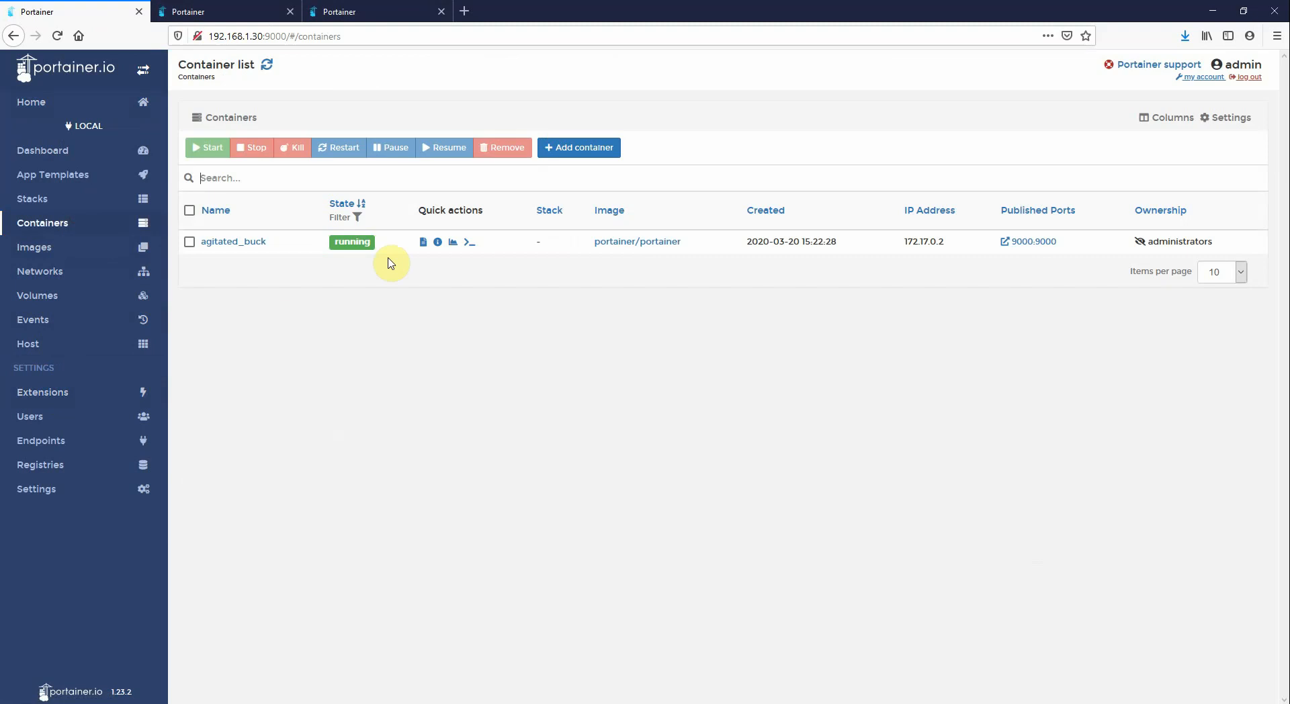
click(423, 244)
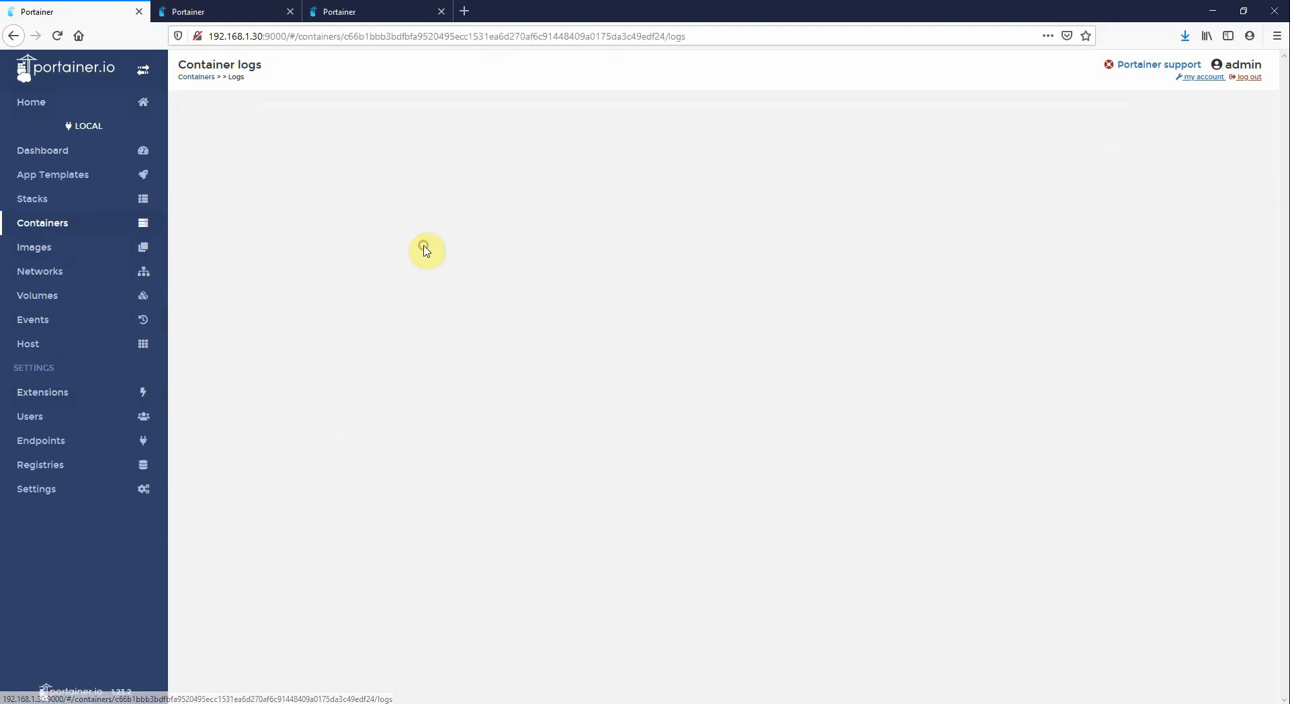
scroll(585, 561, down, 2)
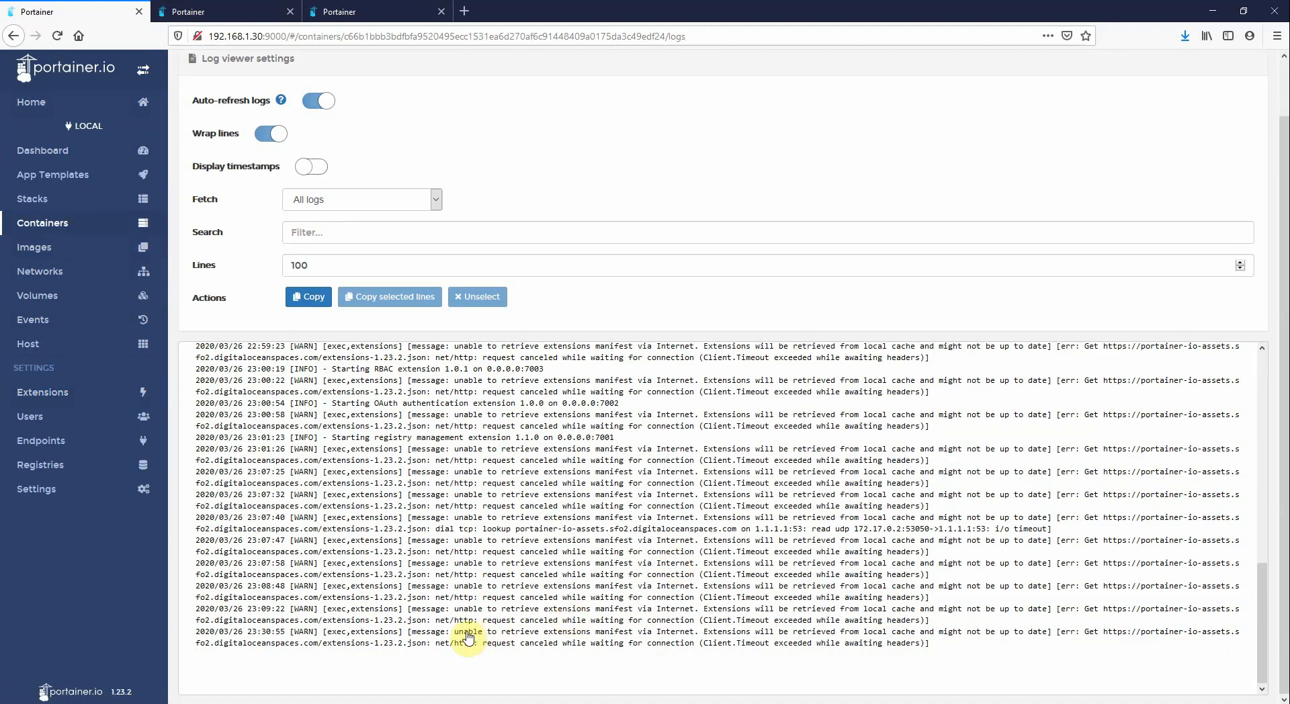
drag(485, 637, 935, 649)
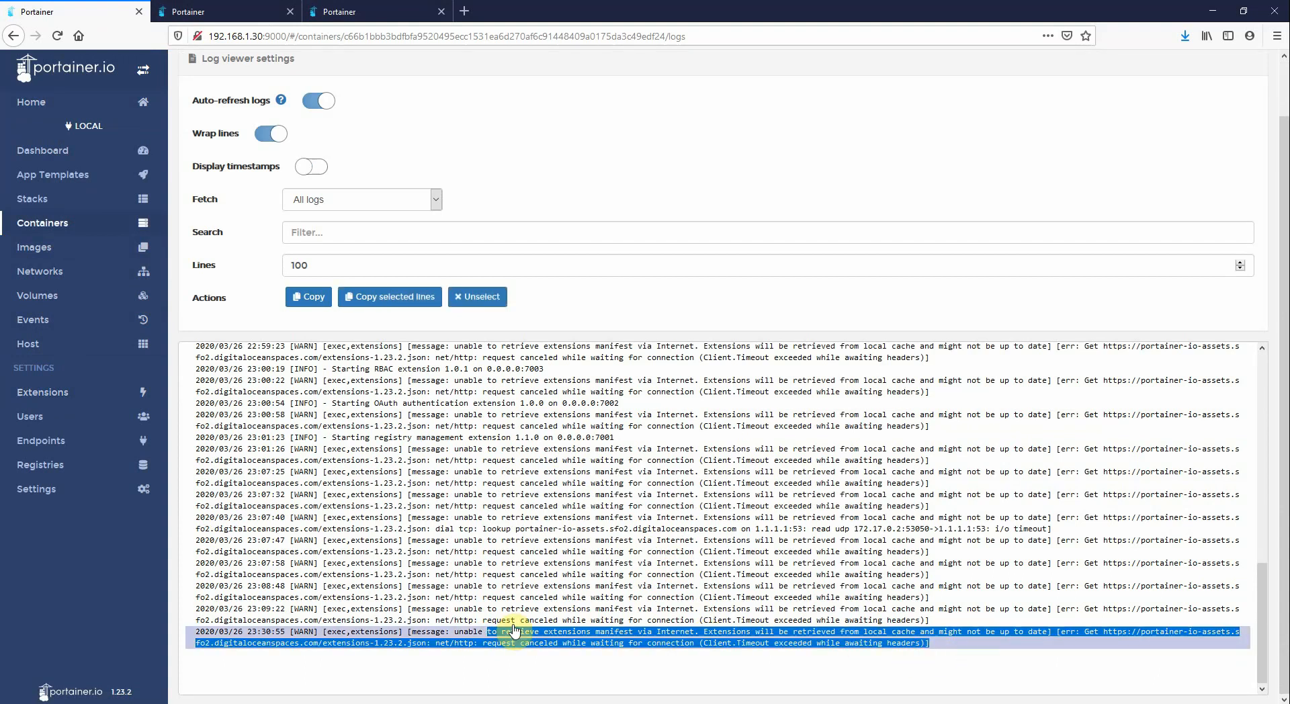
Return to Extensions, switch to offline activation, and start downloading the extensions archive, cancelling the download dialog
click(45, 395)
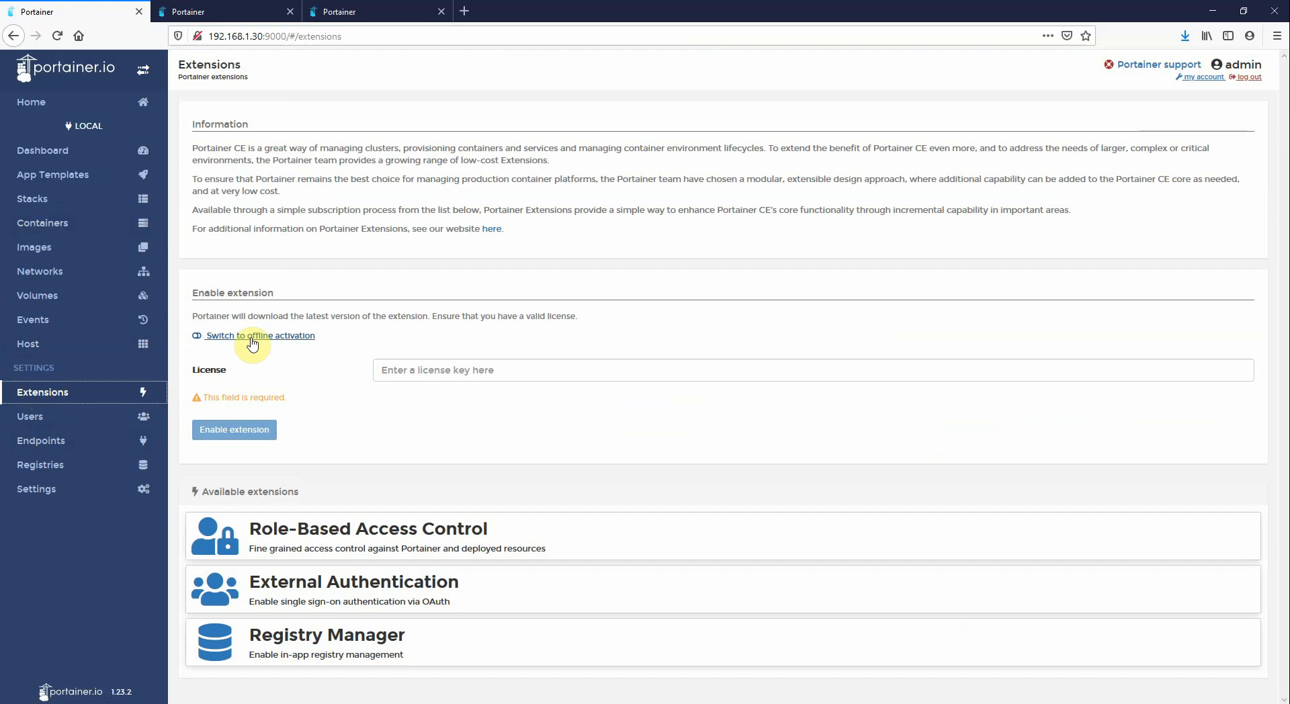
click(252, 337)
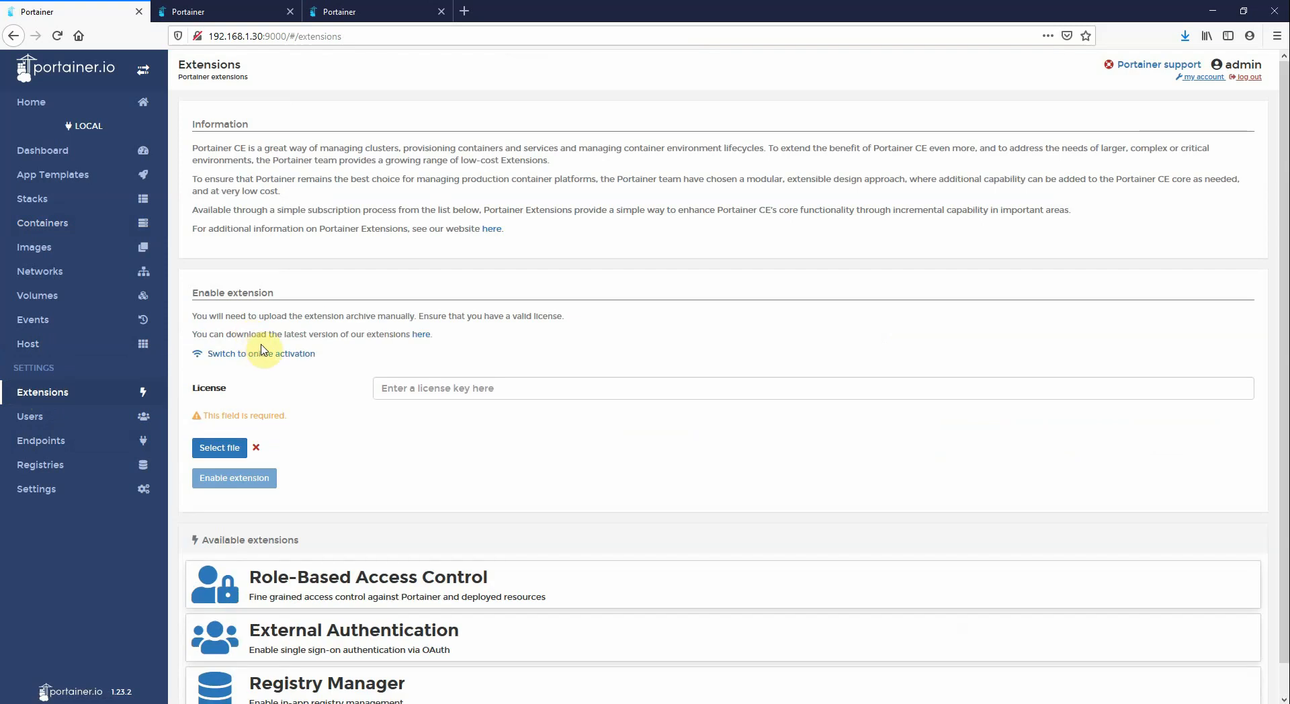
click(422, 334)
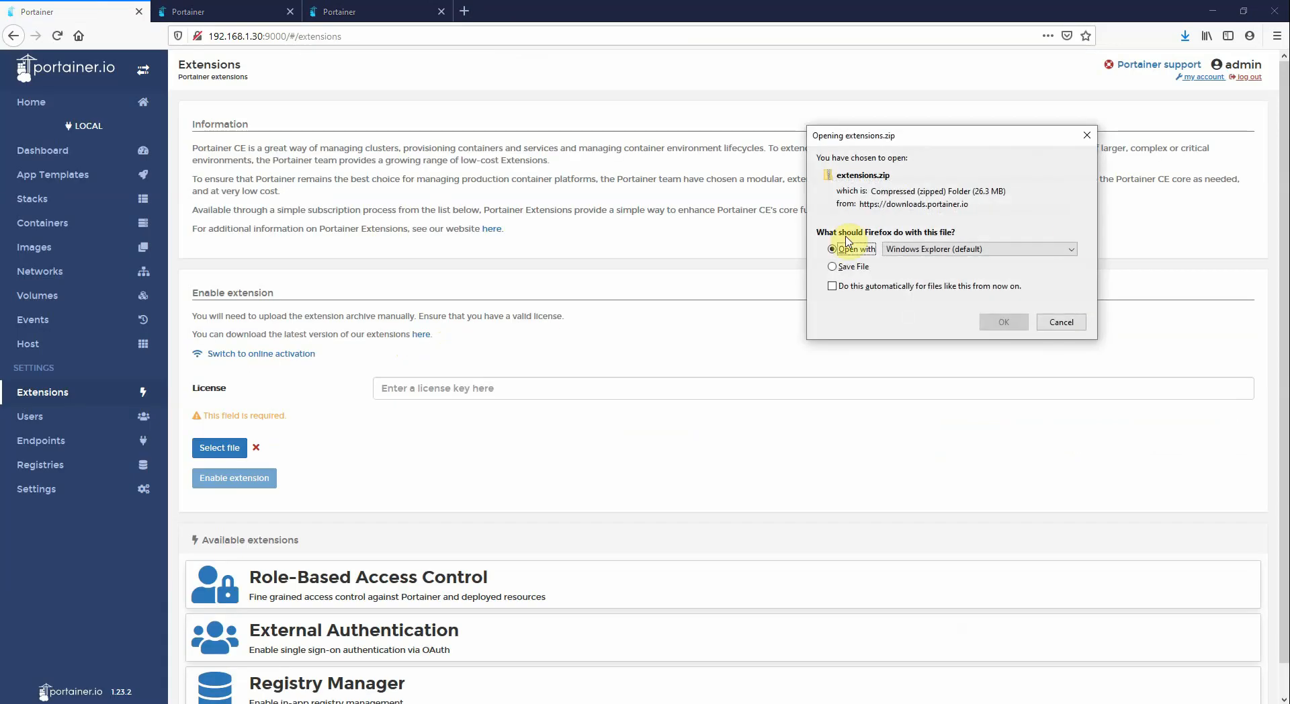
click(1061, 322)
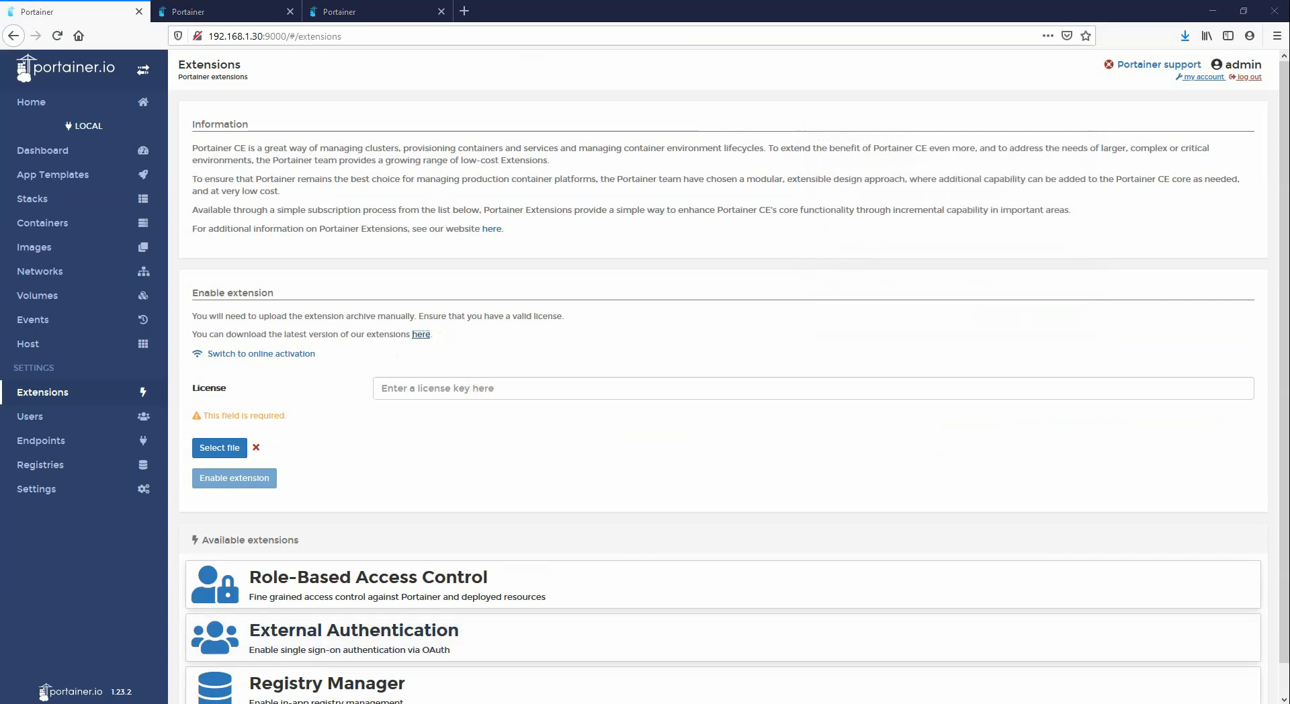
Copy the first licence key from Notepad and paste it into the License field
key(alt+Tab)
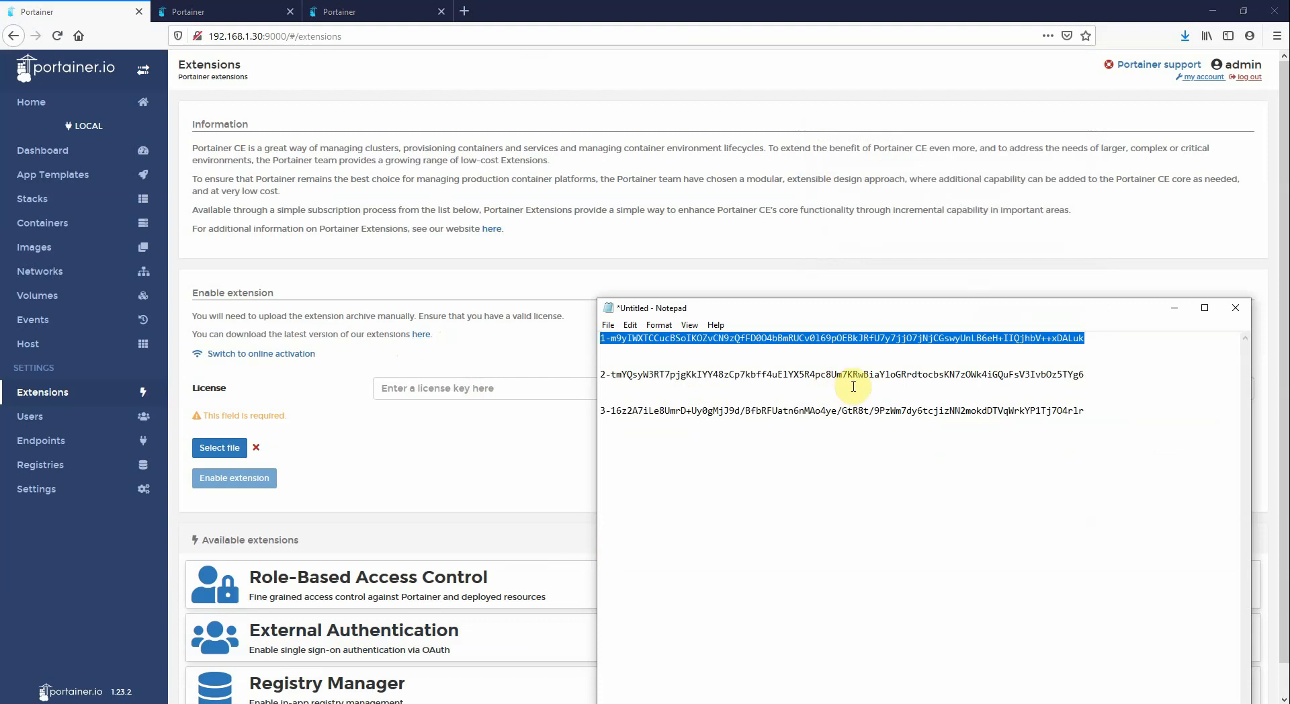
right_click(812, 338)
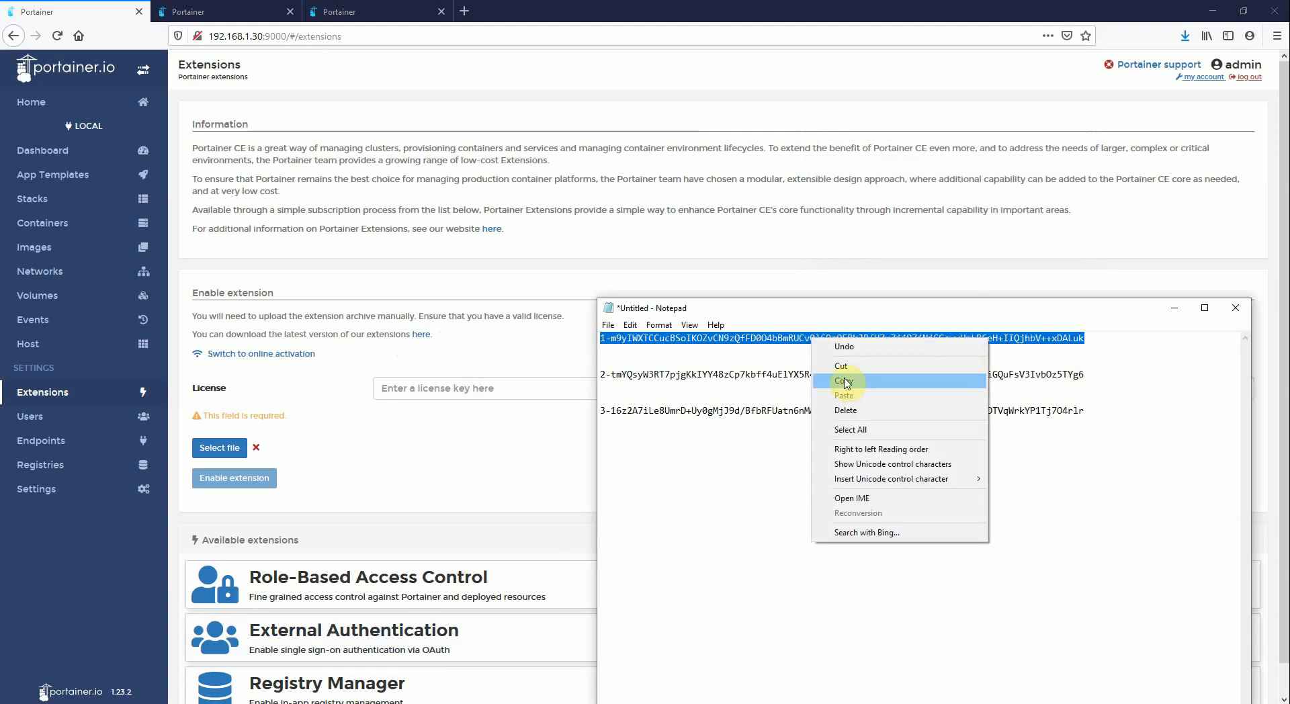
click(839, 376)
click(471, 388)
right_click(472, 388)
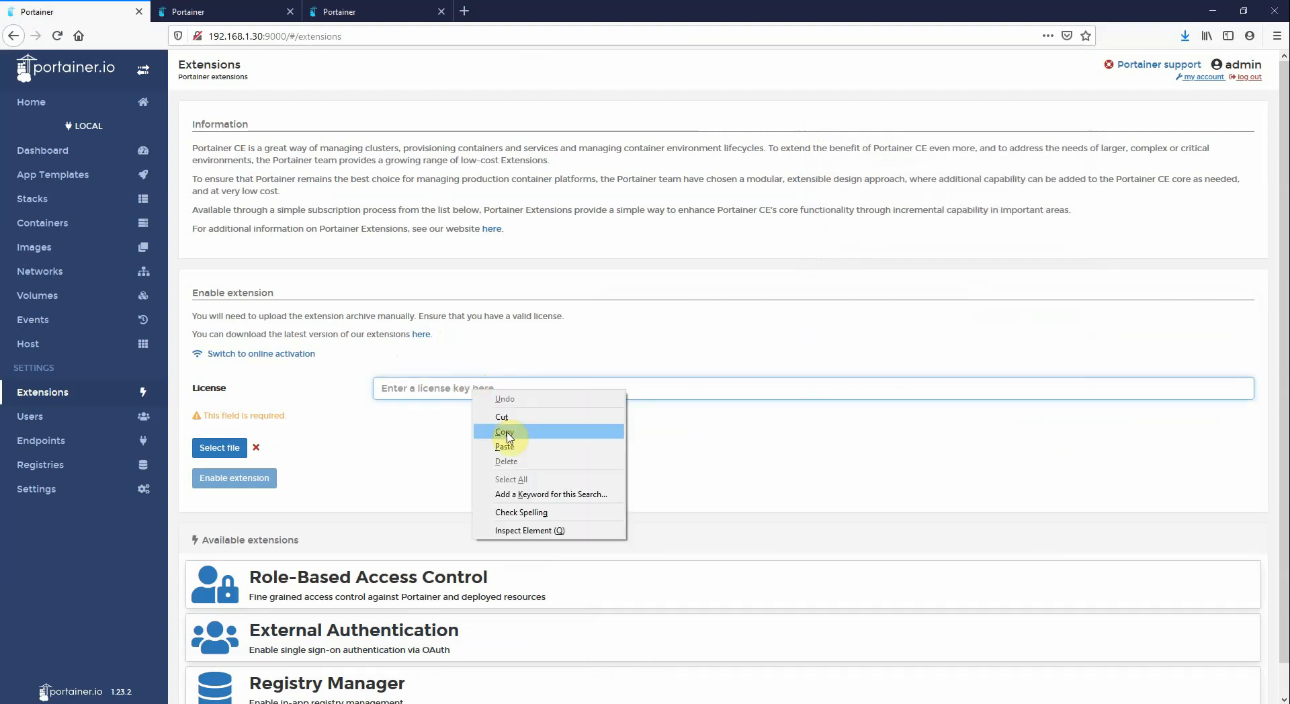
click(501, 446)
Upload extension-registry-management-linux-amd64-1.1.0.zip and enable the Registry Manager extension
click(225, 426)
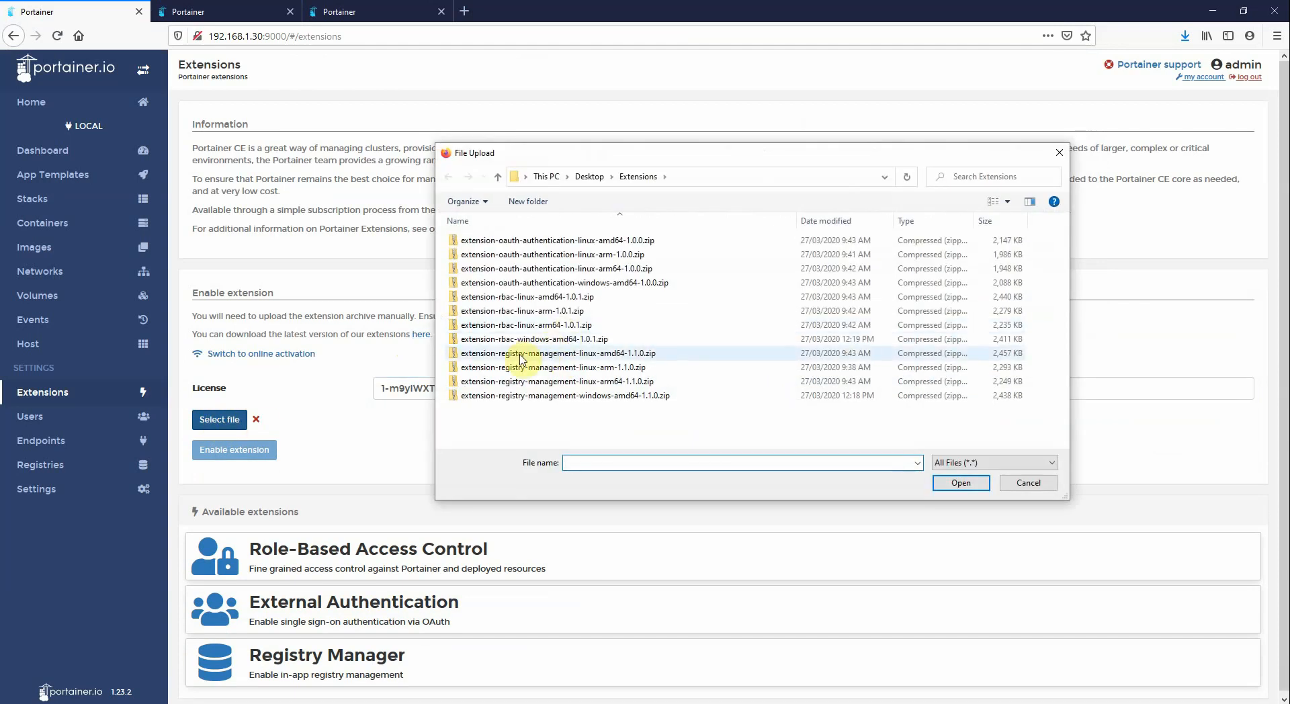
click(608, 360)
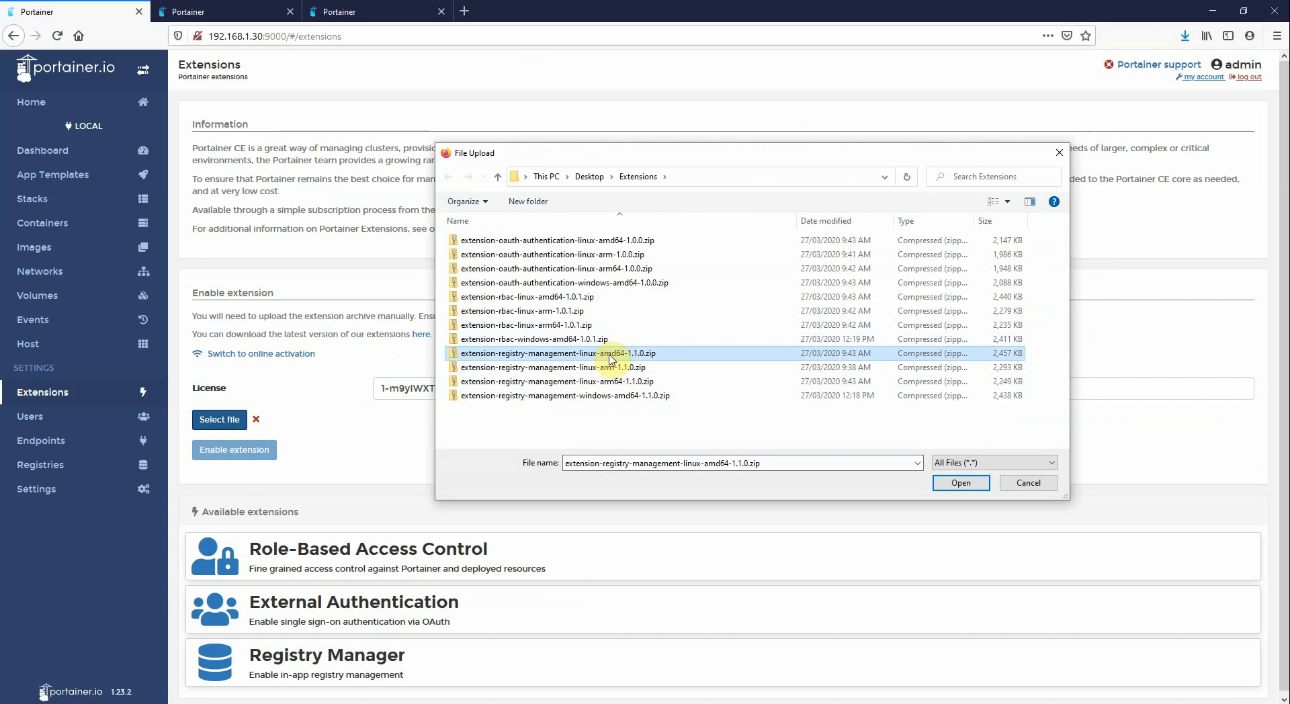
click(961, 482)
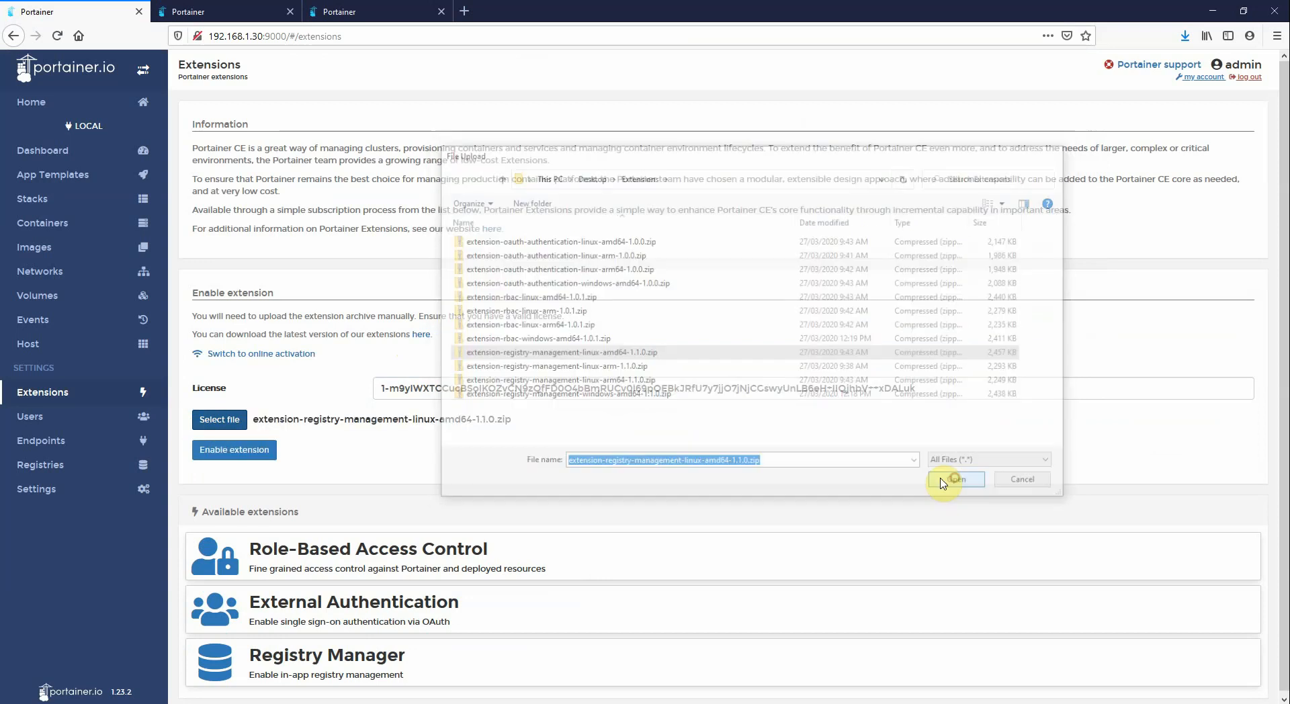
click(254, 449)
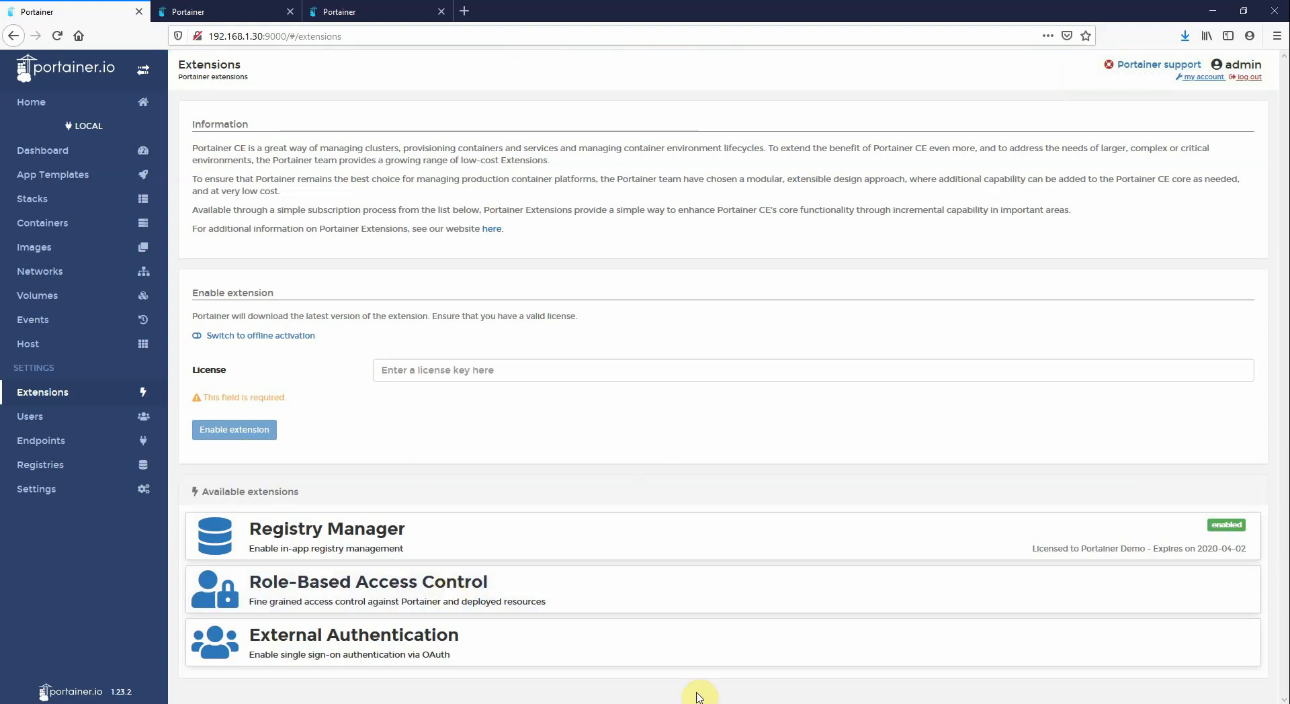
Copy the third licence key from Notepad, paste it into the License field, and switch to offline activation
key(alt+Tab)
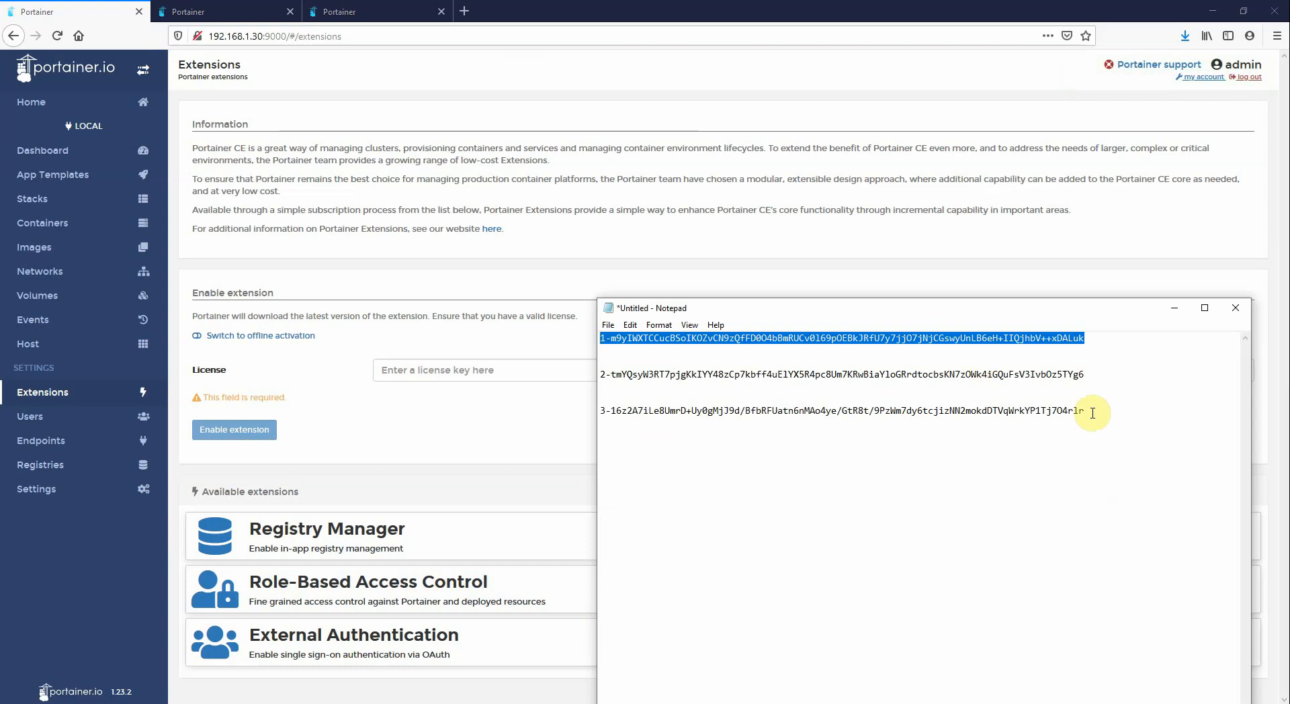
drag(1091, 410, 608, 424)
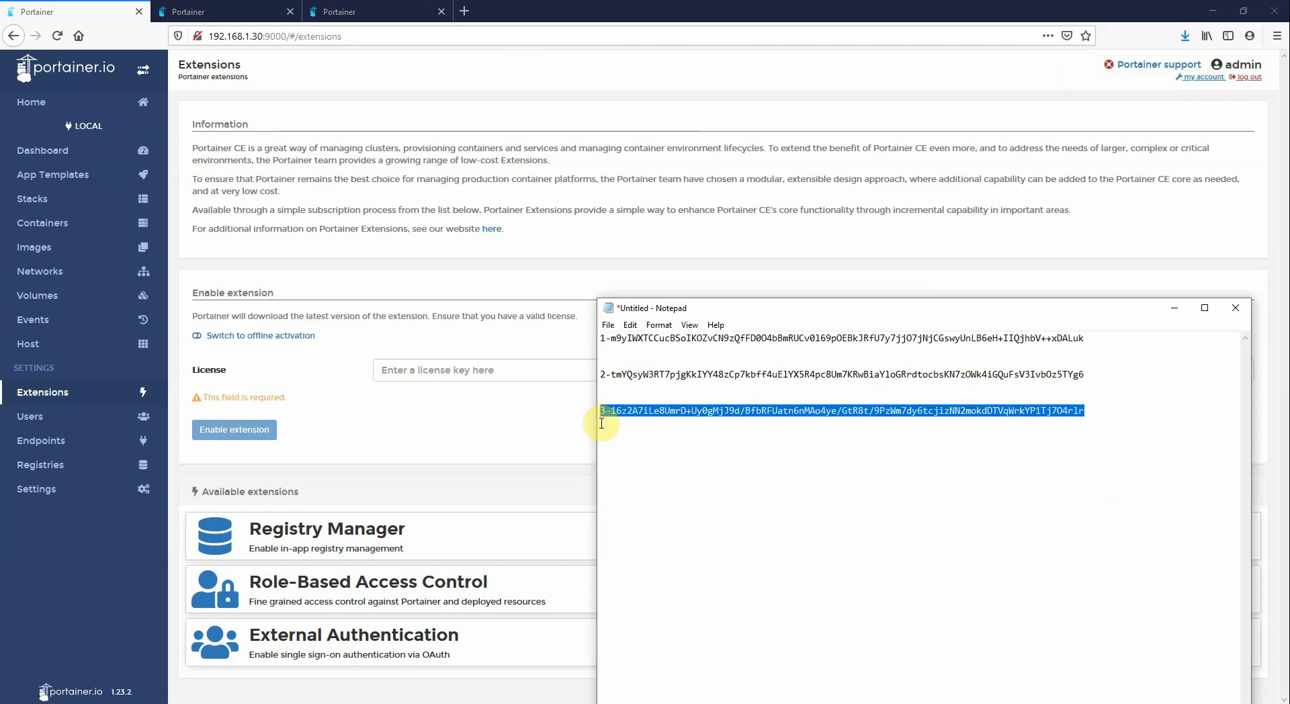
right_click(608, 406)
click(645, 453)
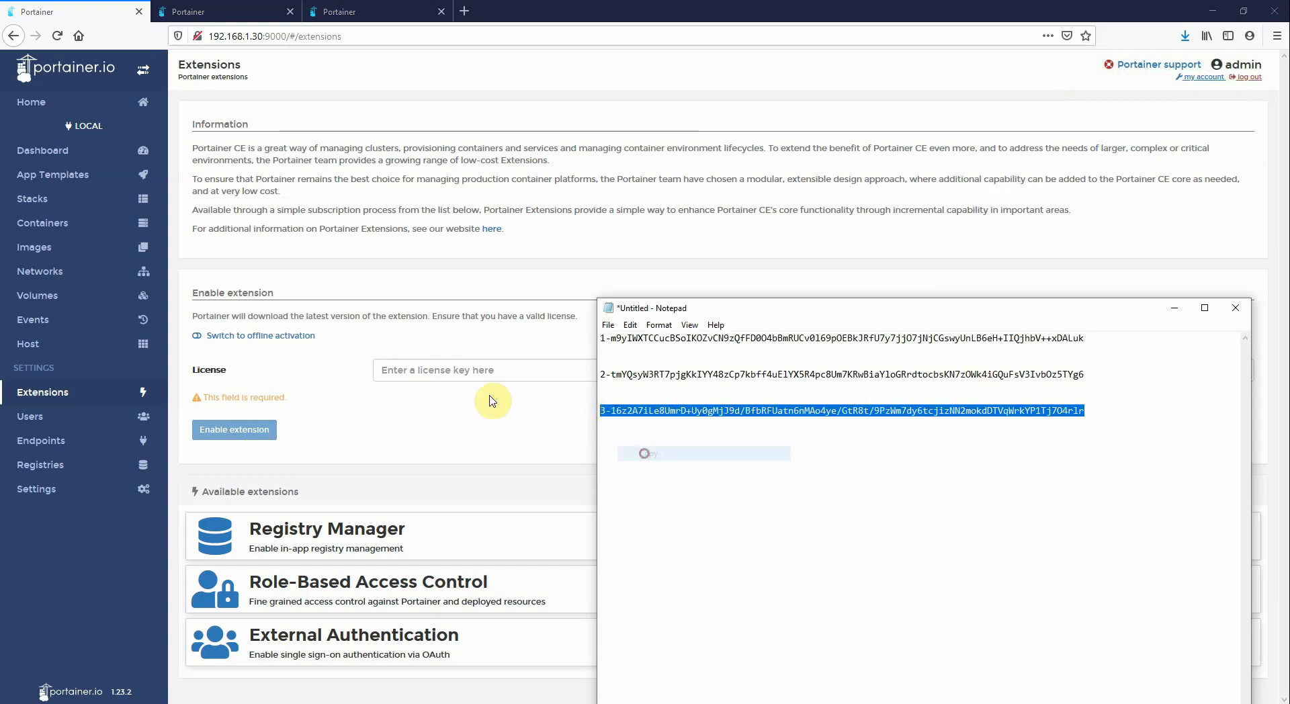
click(451, 369)
right_click(450, 369)
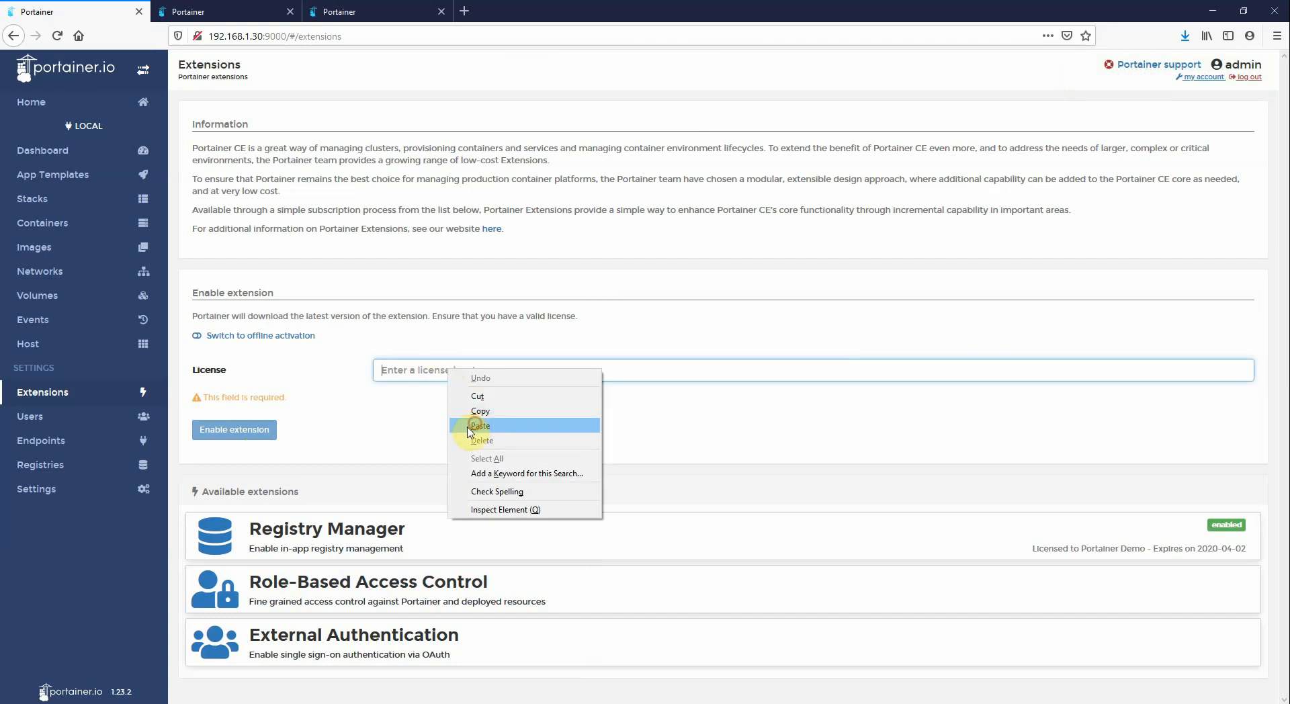
click(478, 425)
click(281, 335)
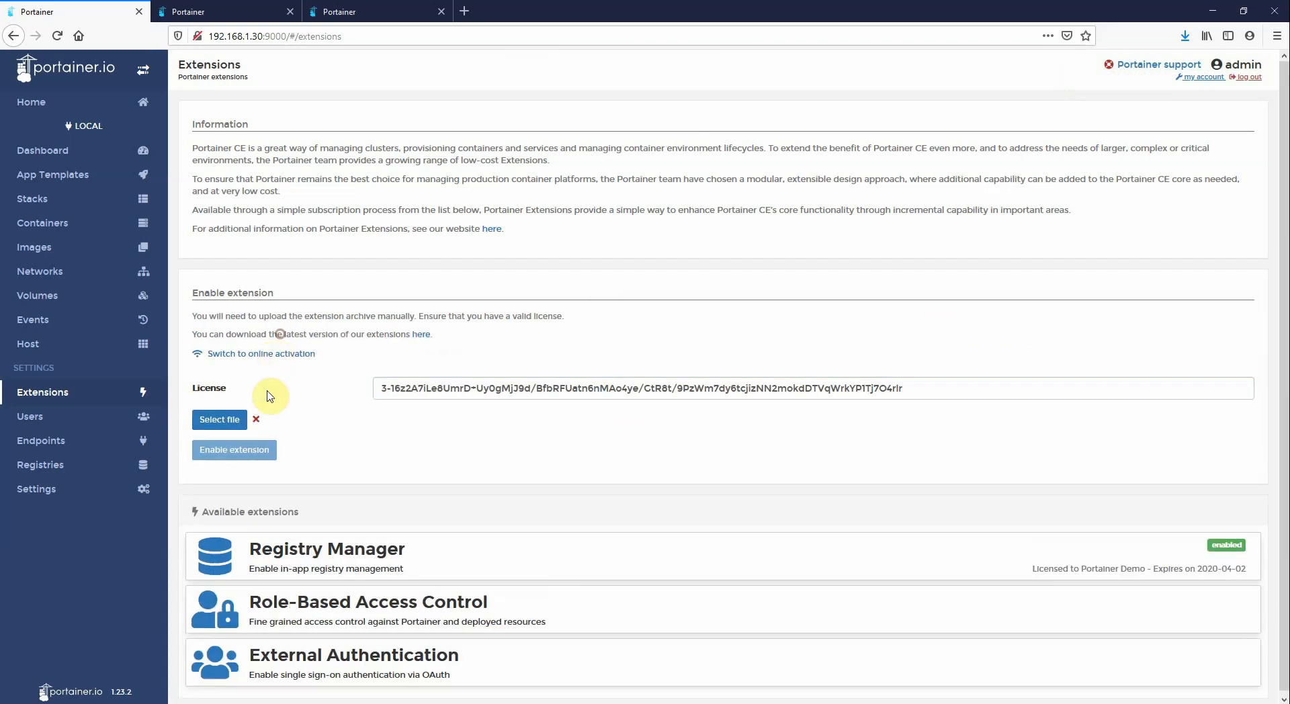
Upload extension-rbac-linux-amd64-1.0.1.zip and enable the Role-Based Access Control extension
click(220, 420)
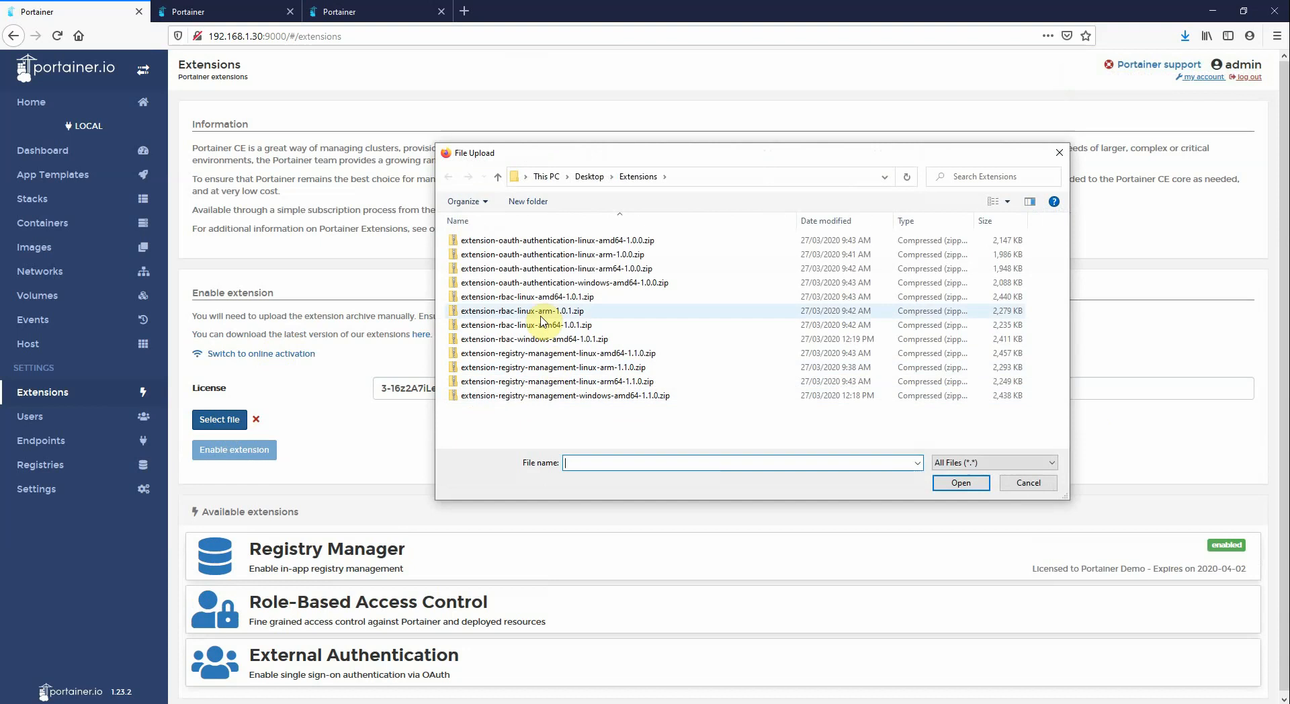
click(526, 301)
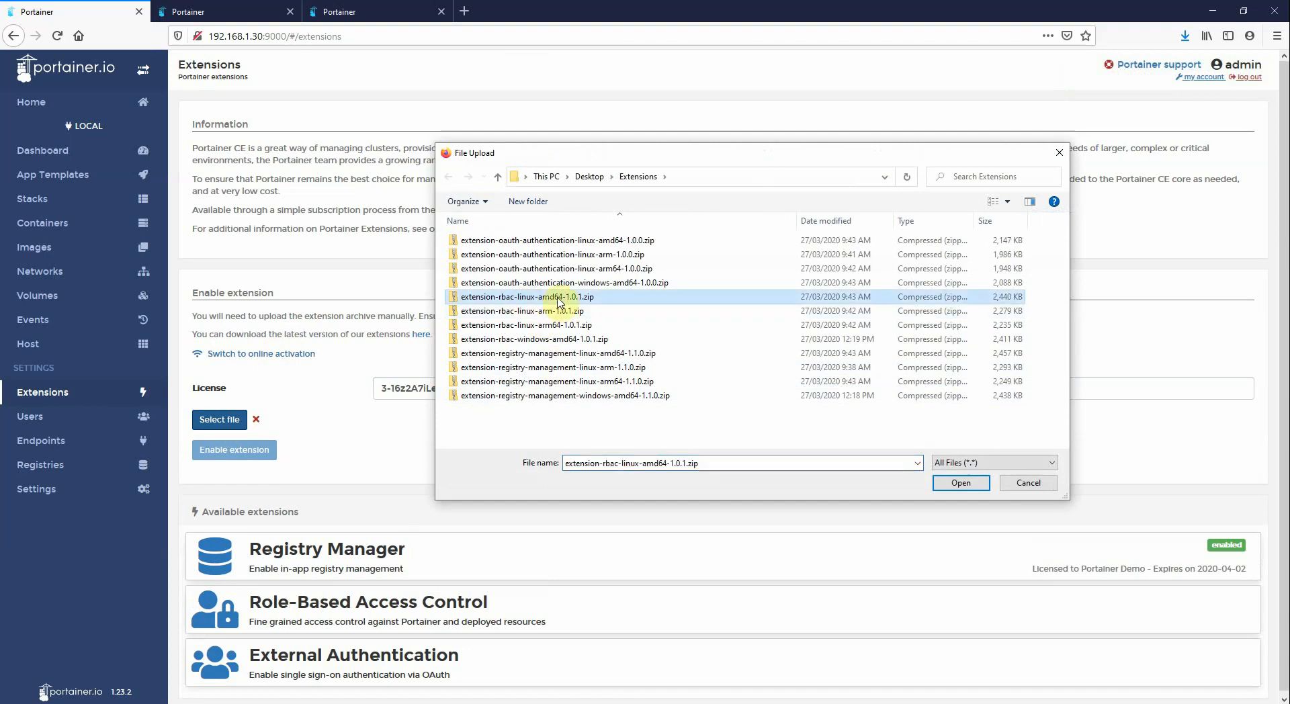
click(960, 484)
click(273, 449)
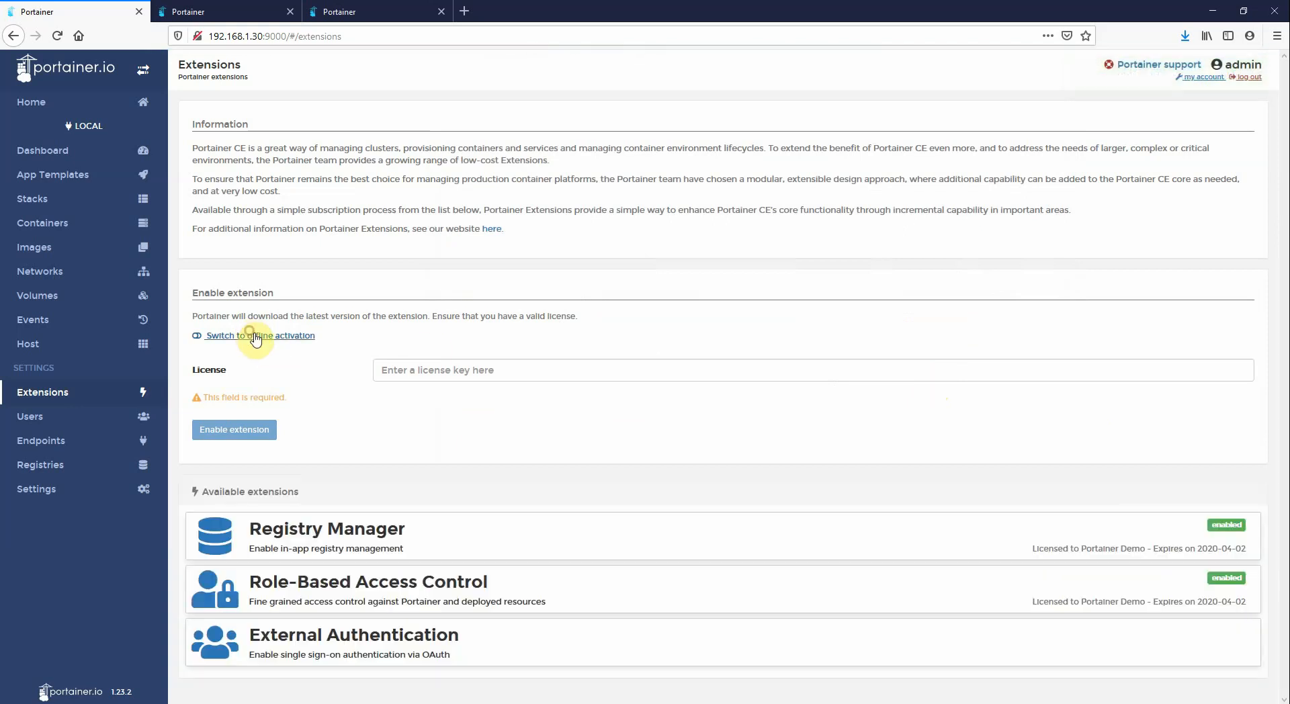
Switch to offline activation and paste the second licence key from Notepad into the License field
click(256, 336)
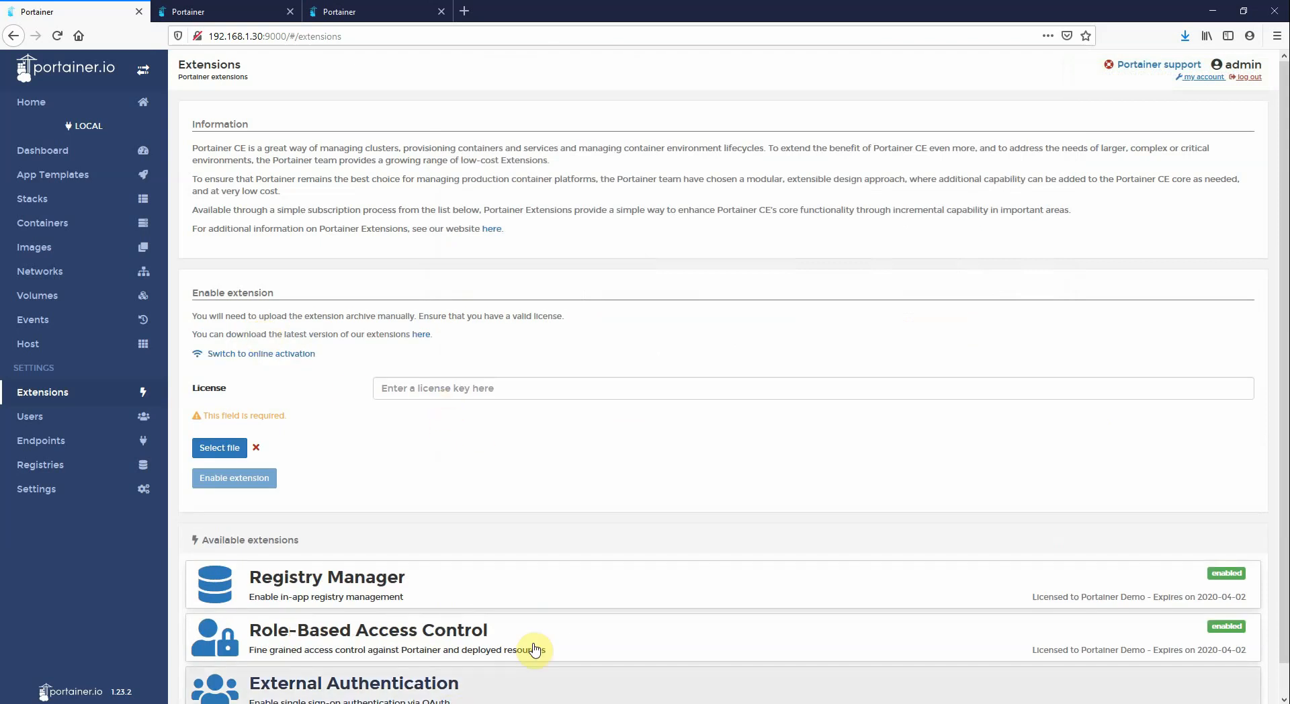
click(444, 703)
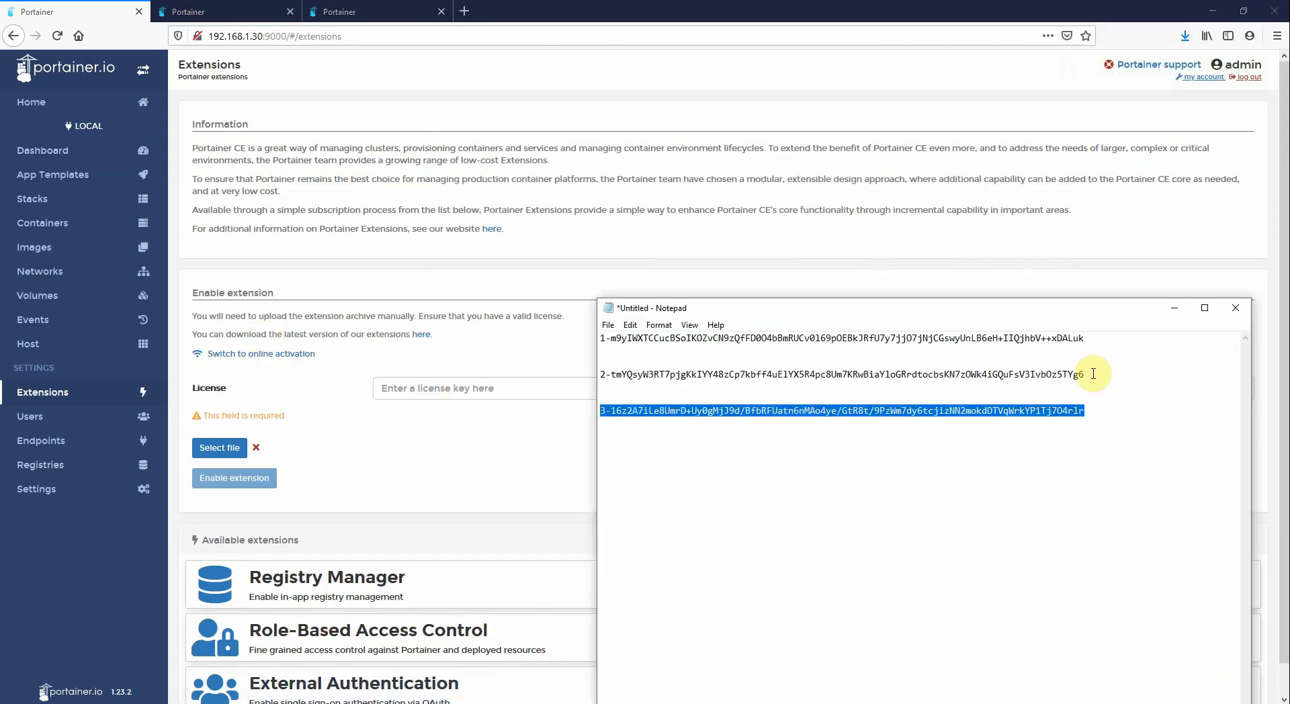
drag(1093, 373, 599, 375)
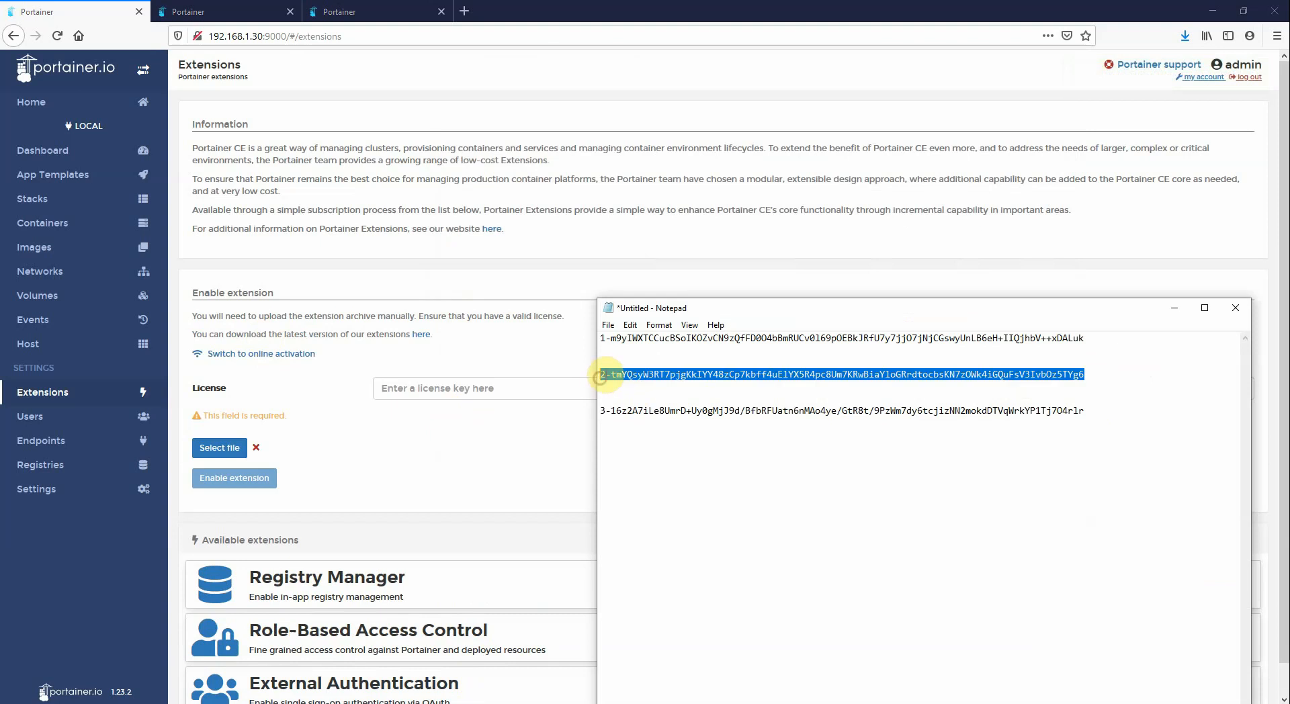
right_click(608, 375)
click(623, 411)
click(551, 398)
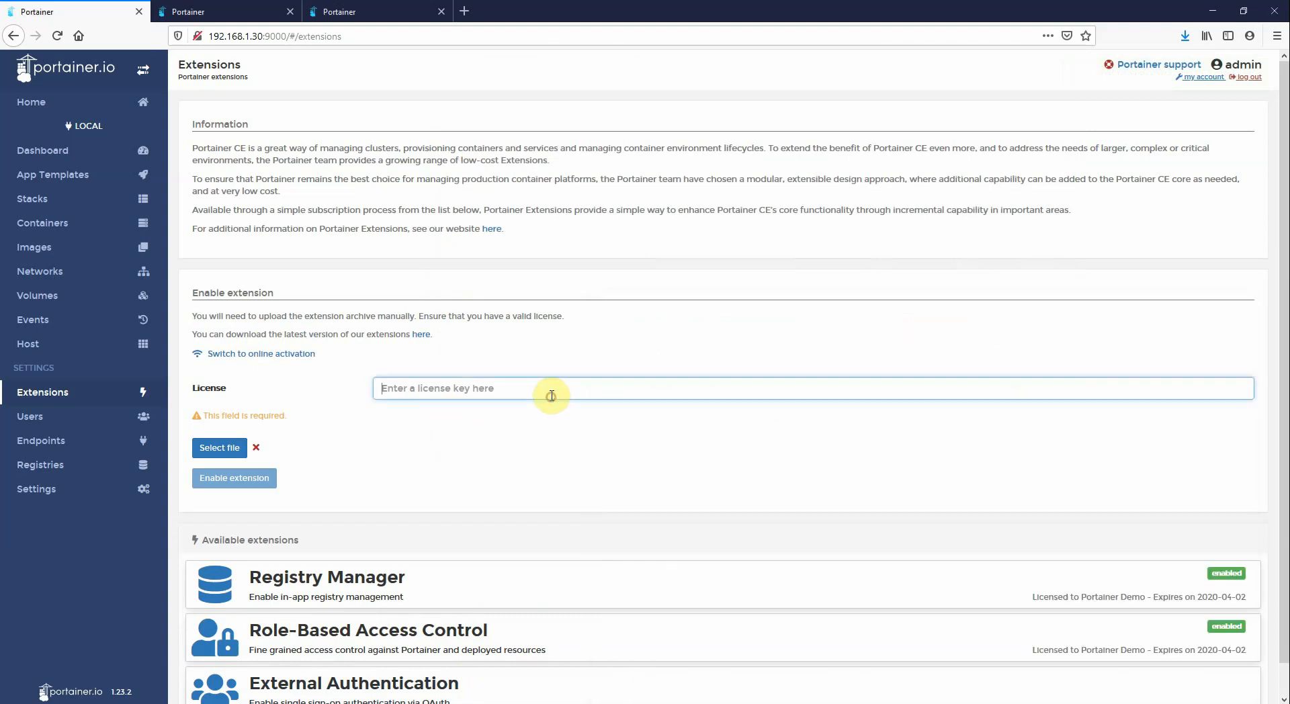
right_click(550, 398)
click(573, 461)
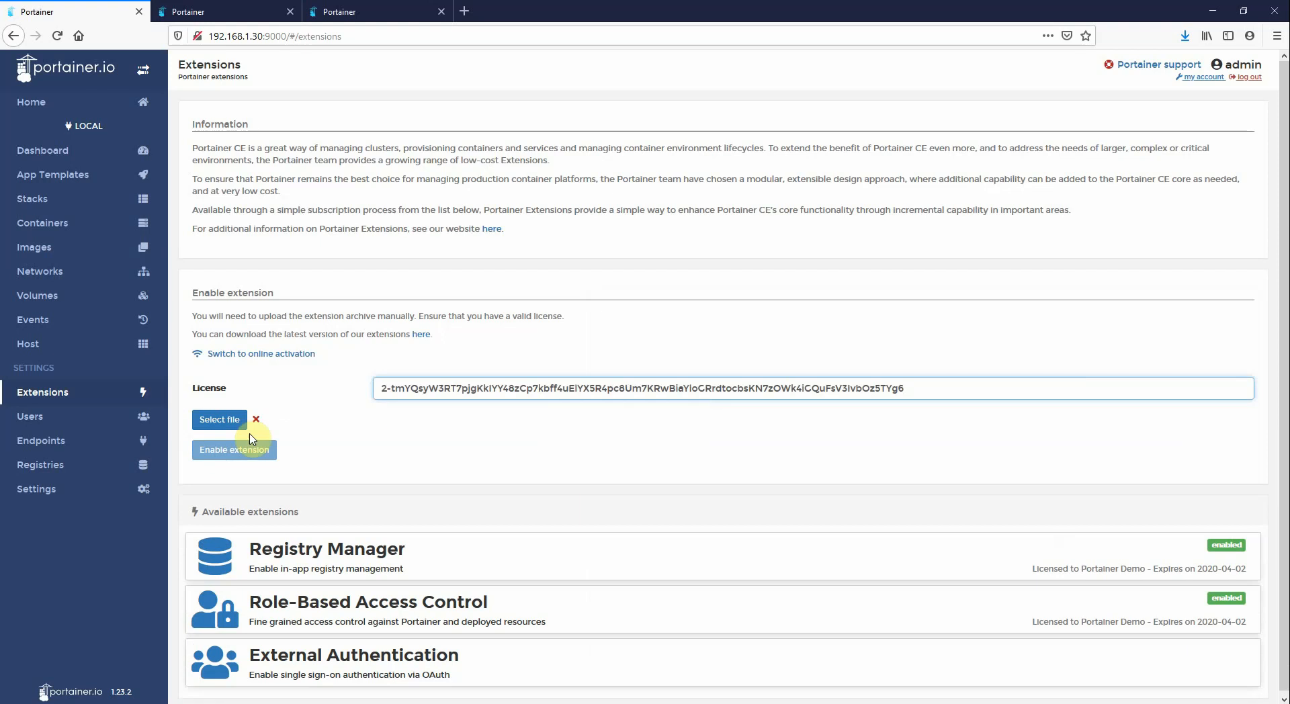
Upload extension-oauth-authentication-linux-amd64-1.0.0.zip and enable the External Authentication extension
click(220, 419)
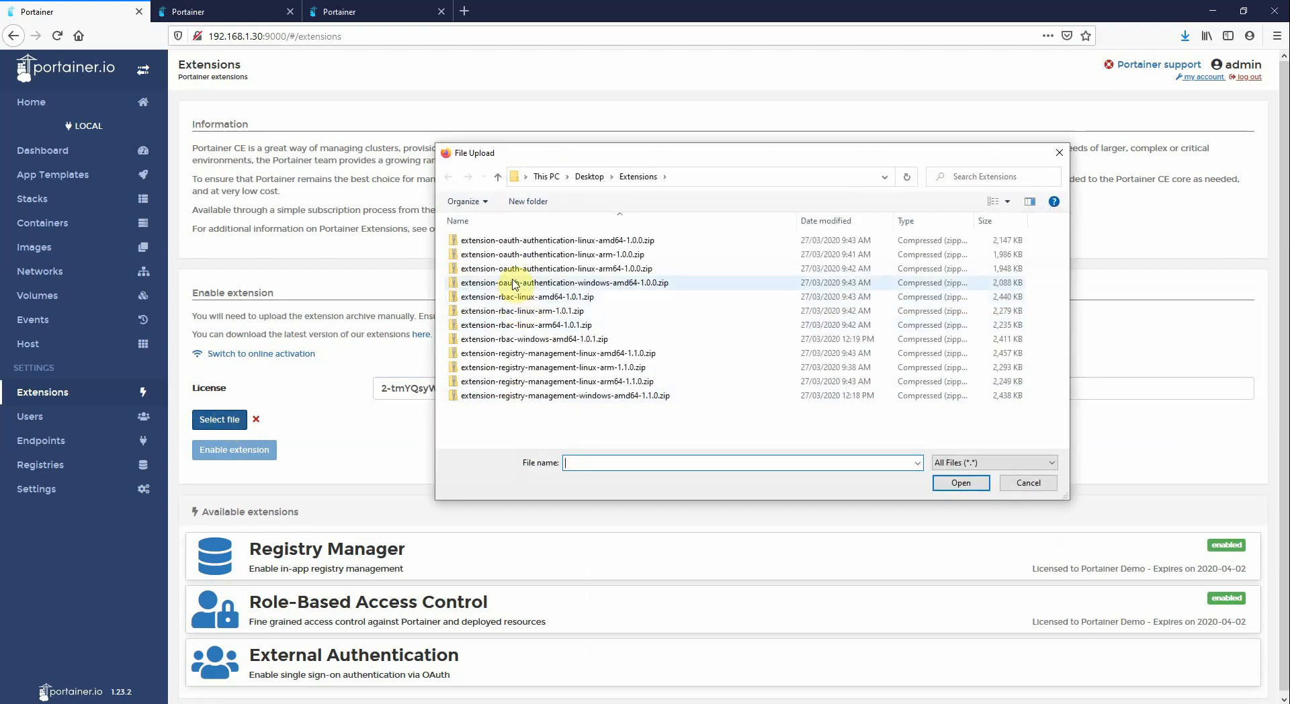
click(564, 242)
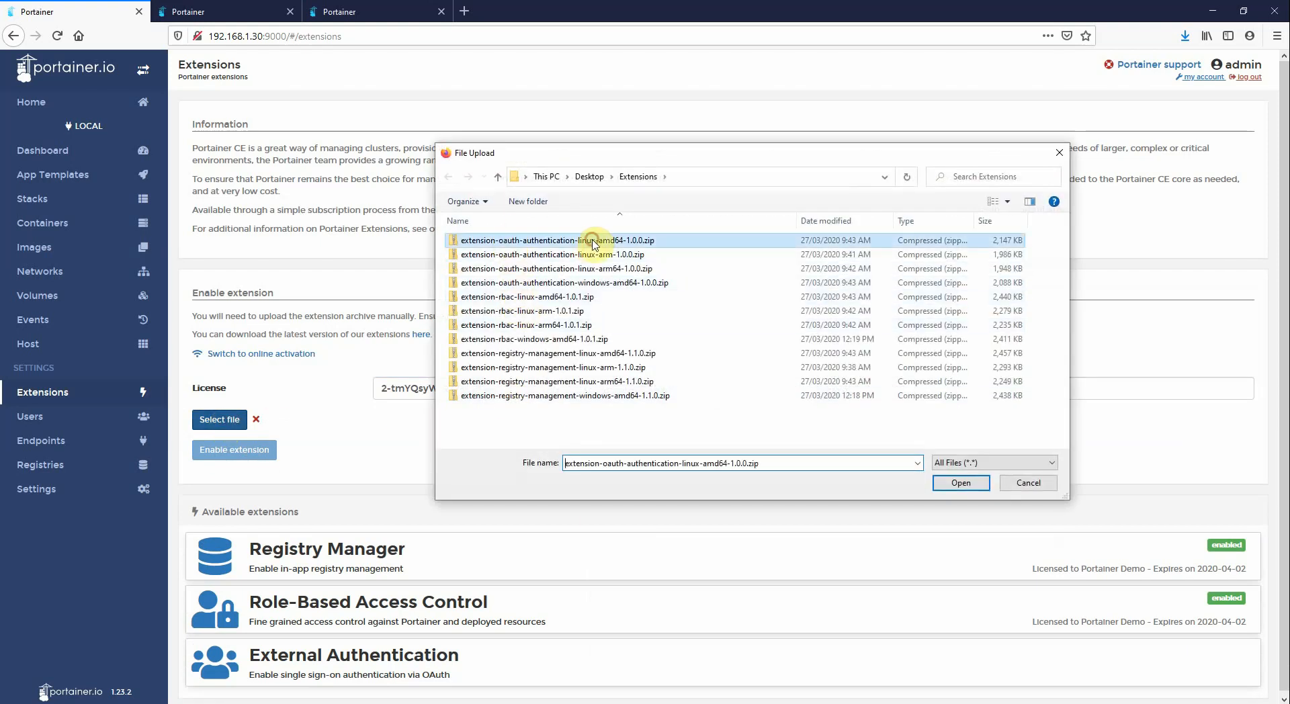
click(939, 481)
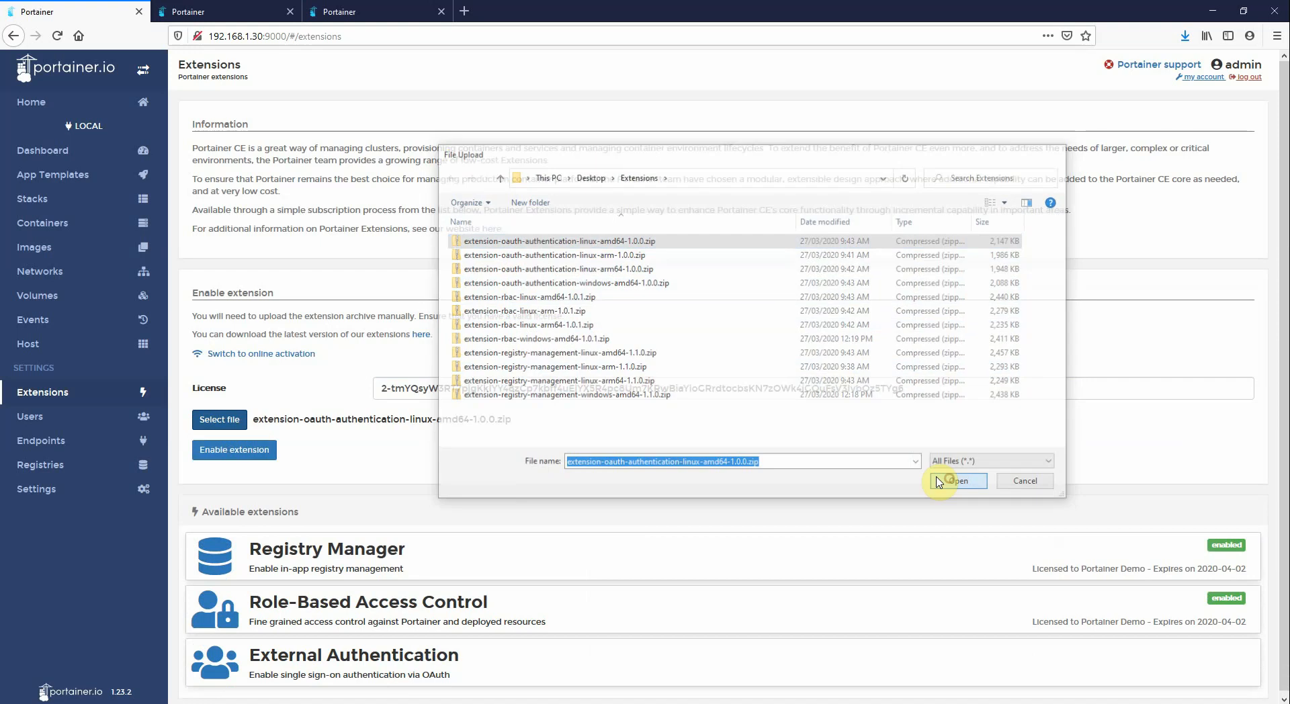
click(223, 452)
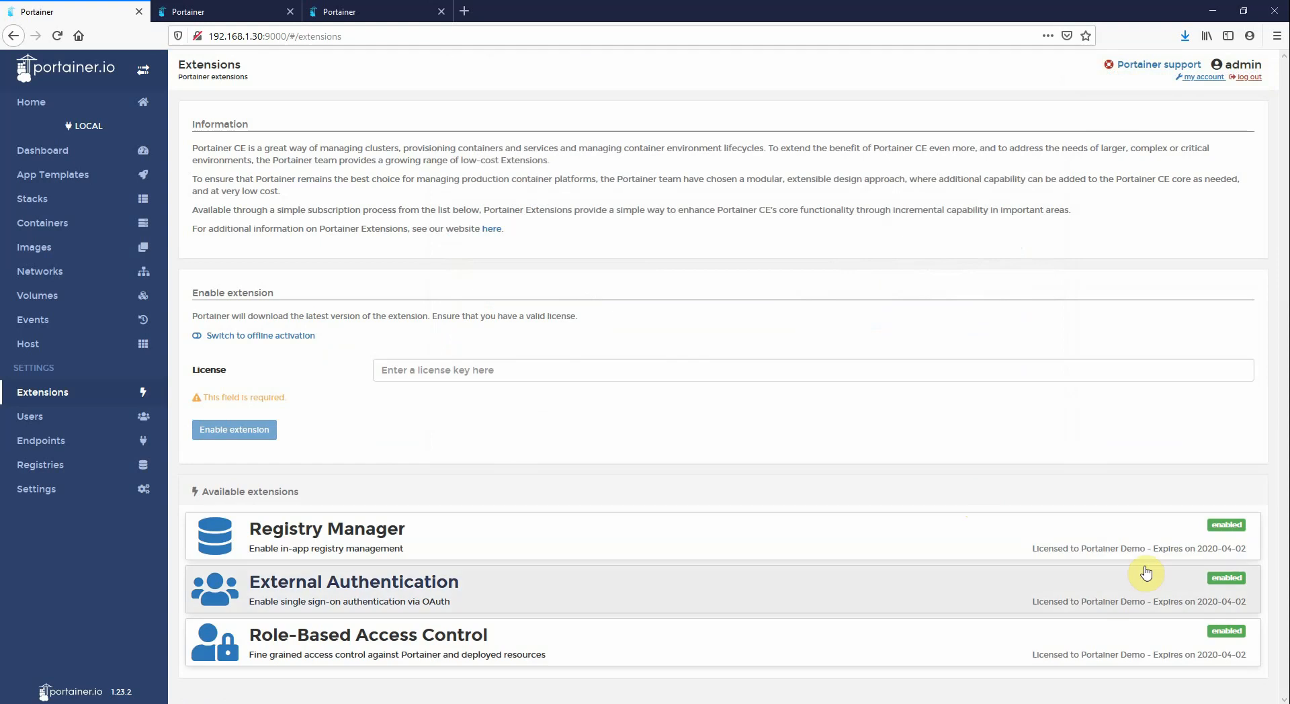
Open the authentication settings and choose OAuth as the authentication method
click(30, 487)
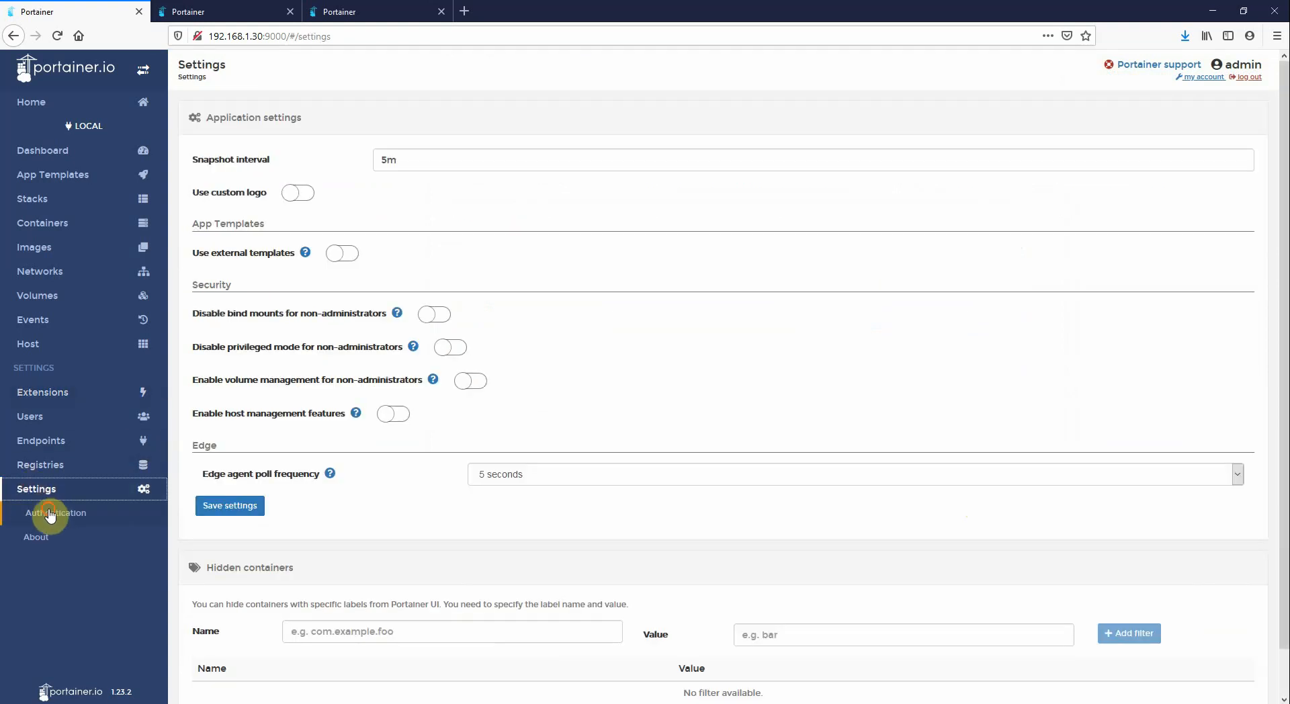
click(47, 513)
click(1011, 217)
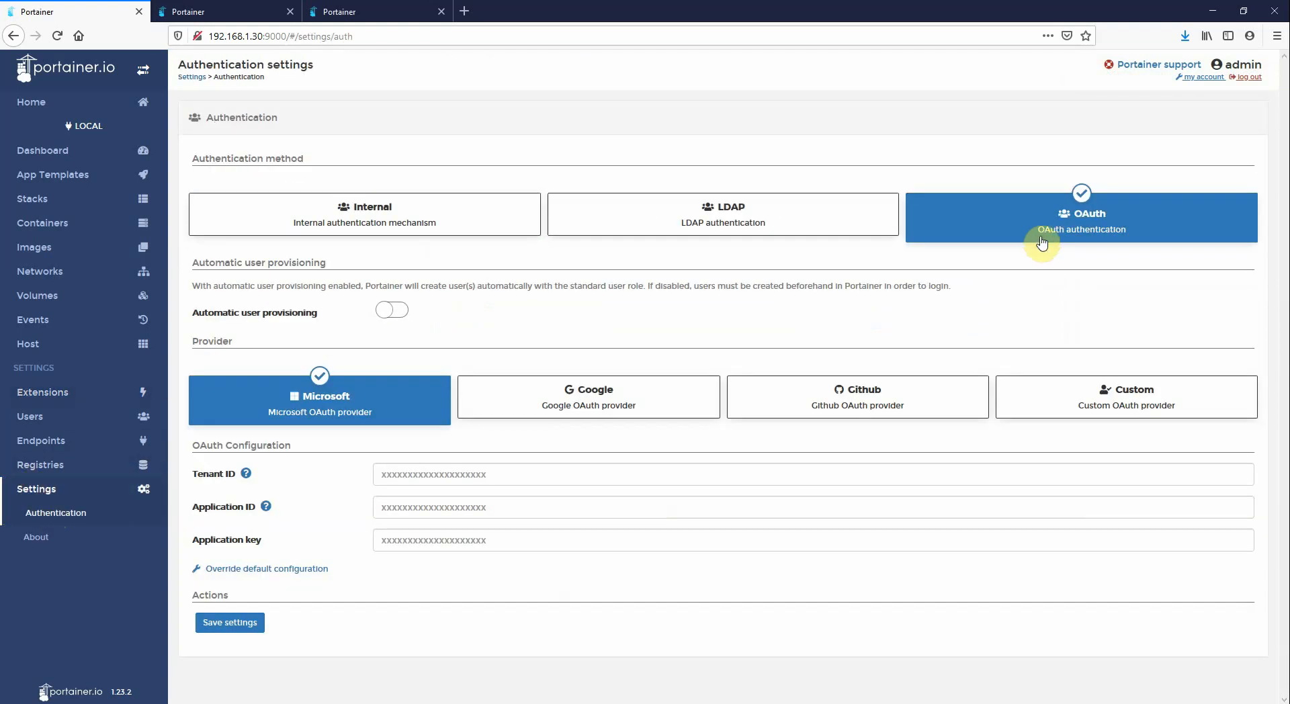
Open the Roles page under Users to review the available roles
click(39, 418)
click(39, 462)
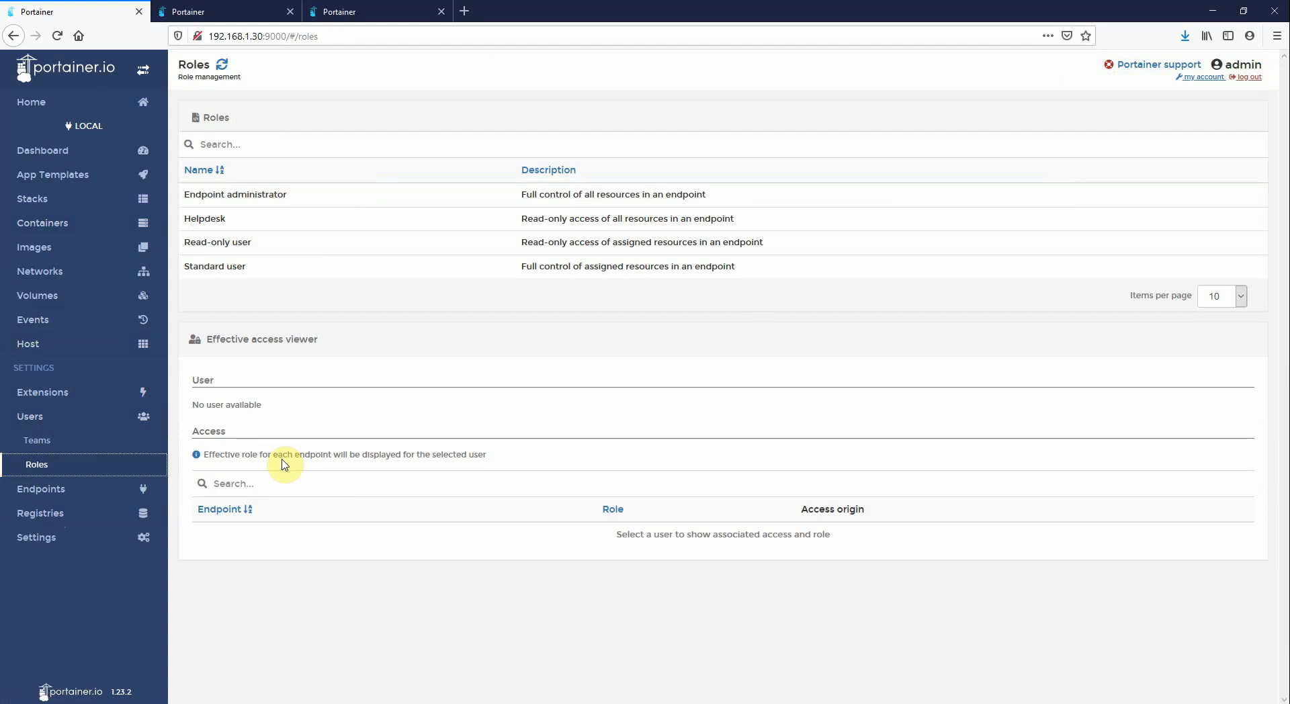
In the second Portainer tab, open Extensions, paste the second licence key from Notepad into the License field, and switch to offline activation
click(192, 10)
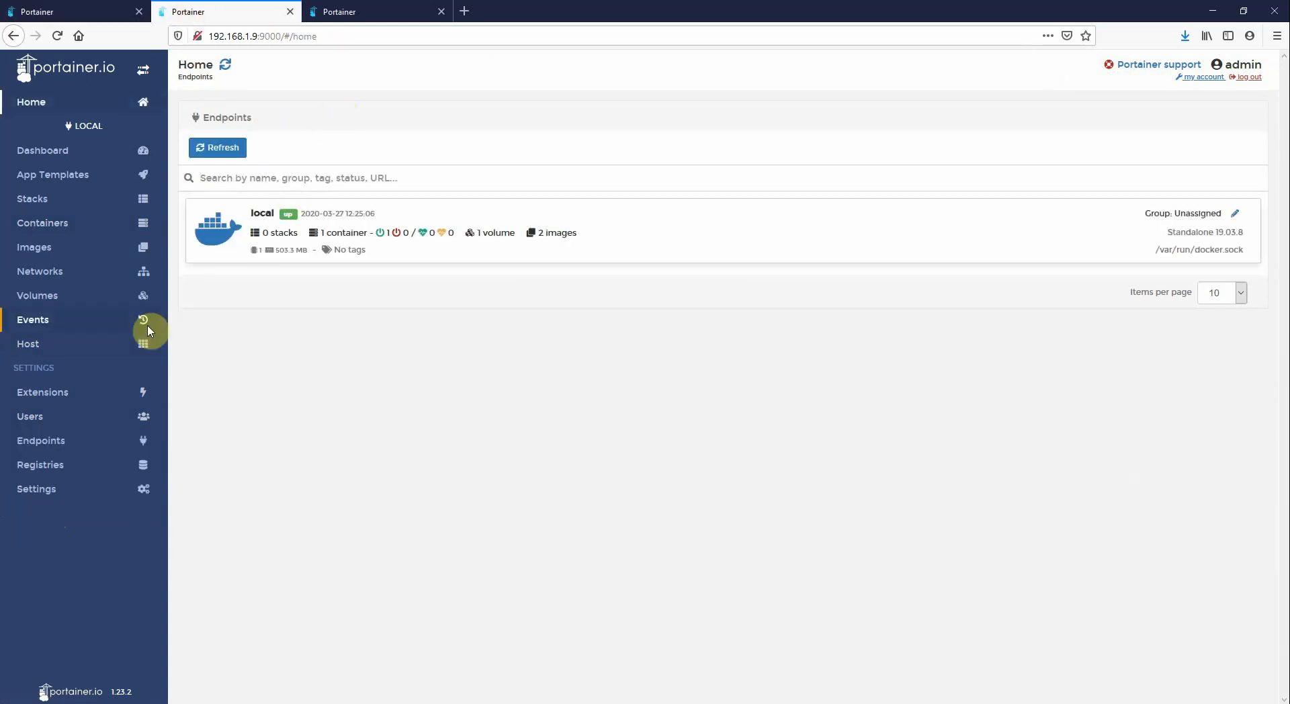
click(93, 328)
click(87, 346)
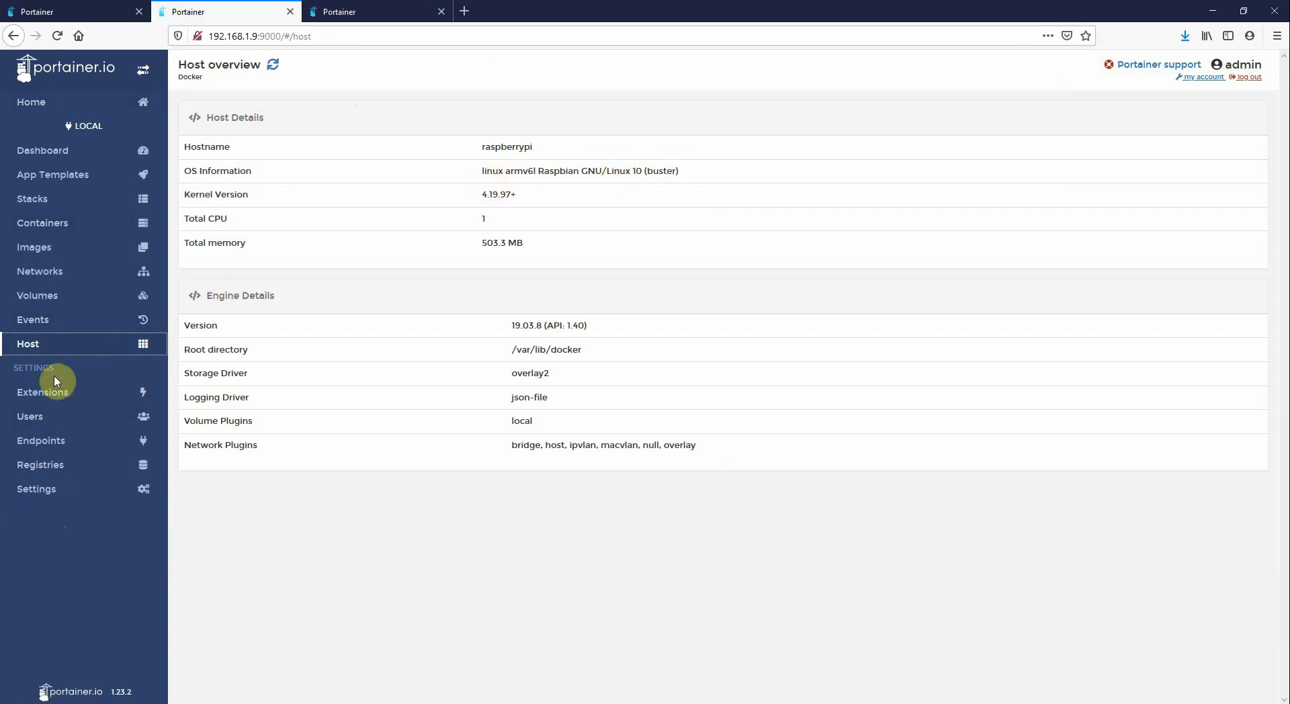
click(53, 394)
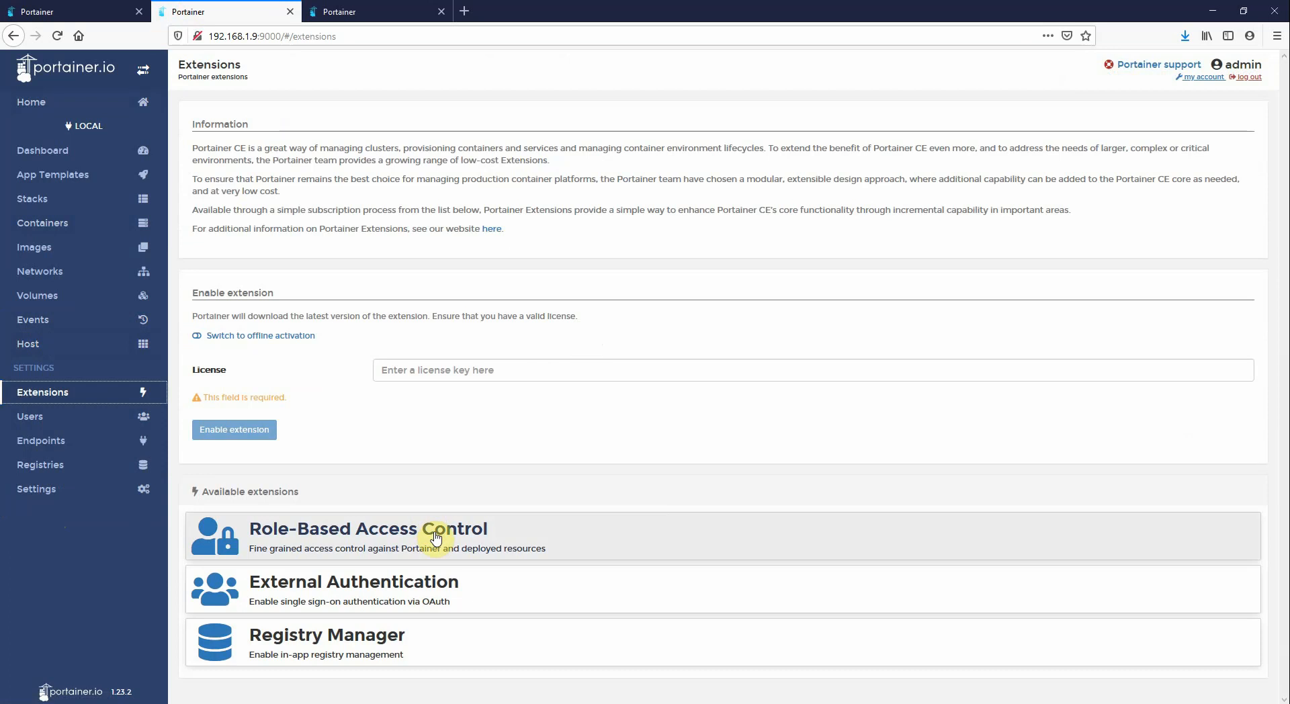
key(alt+Tab)
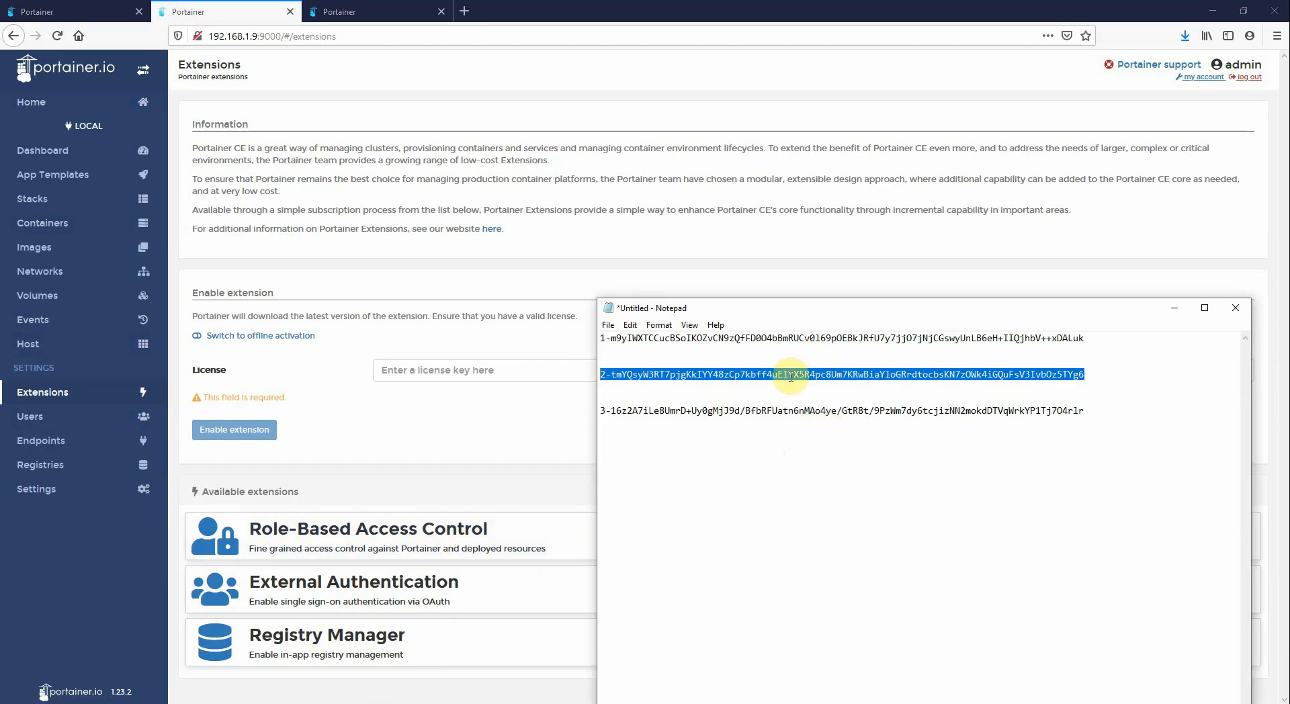
right_click(790, 376)
click(816, 419)
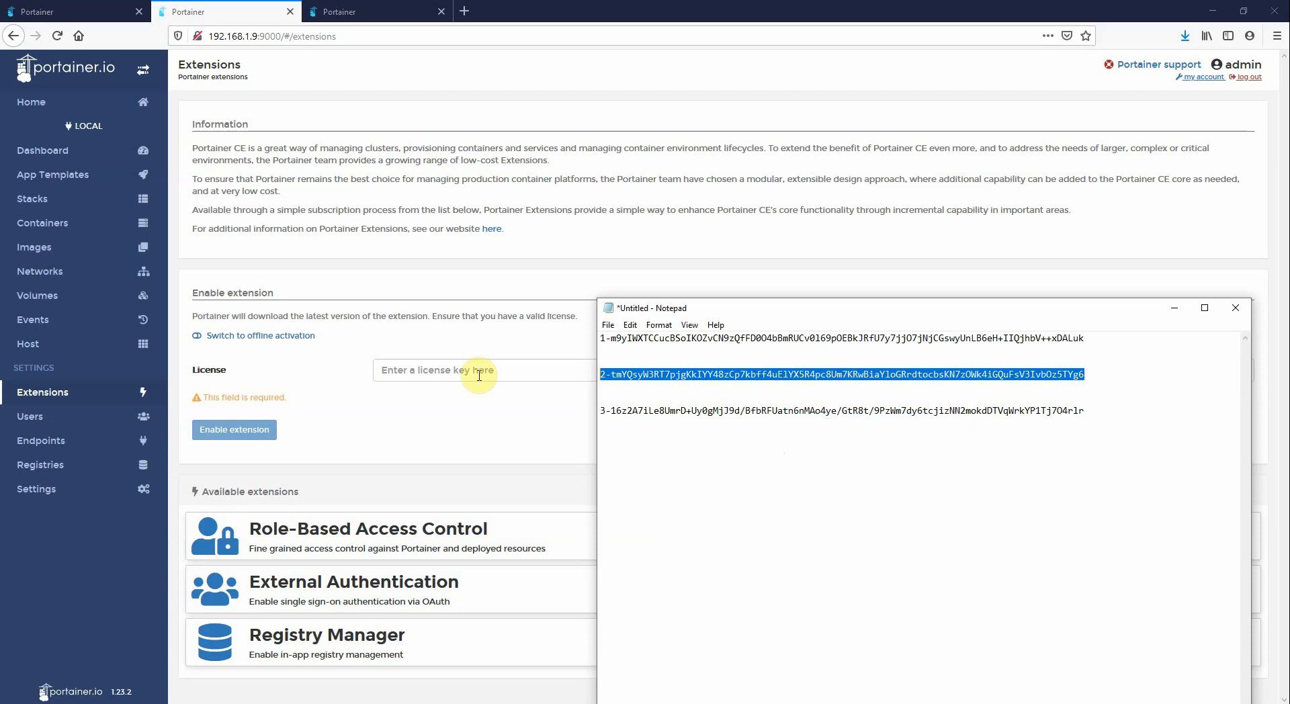
click(475, 370)
right_click(475, 374)
click(505, 431)
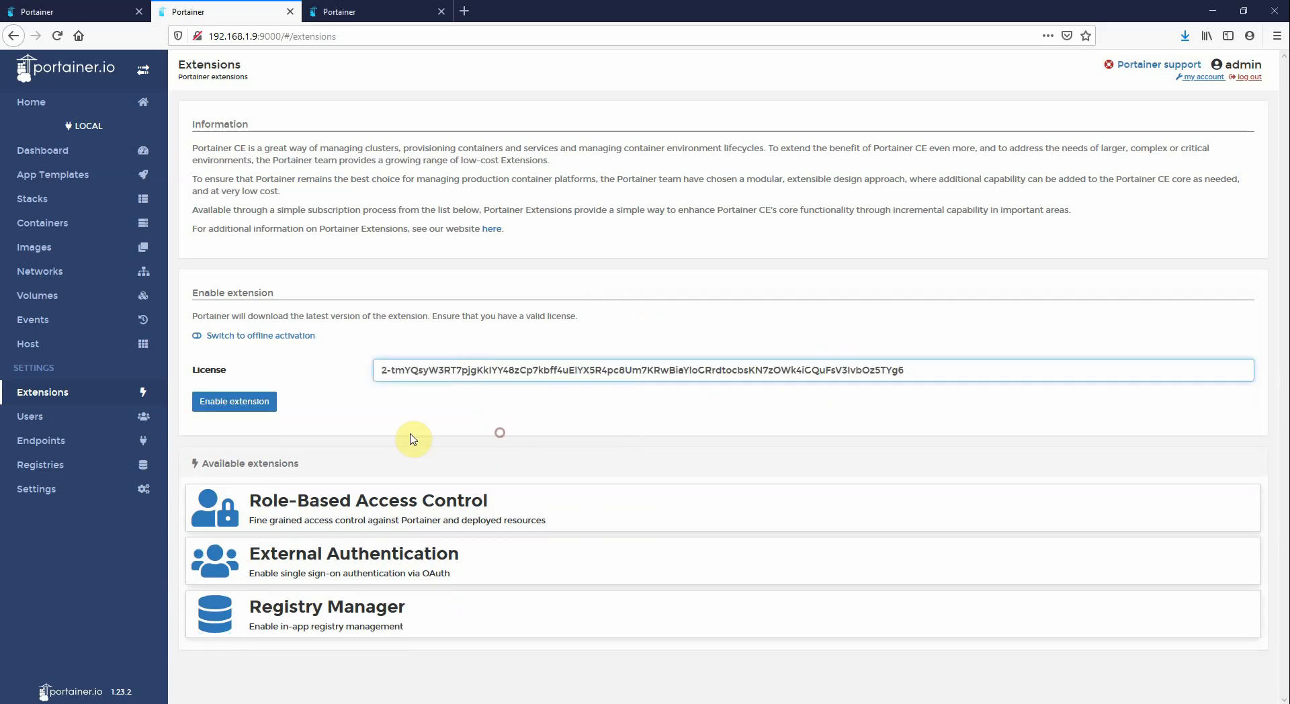
click(246, 335)
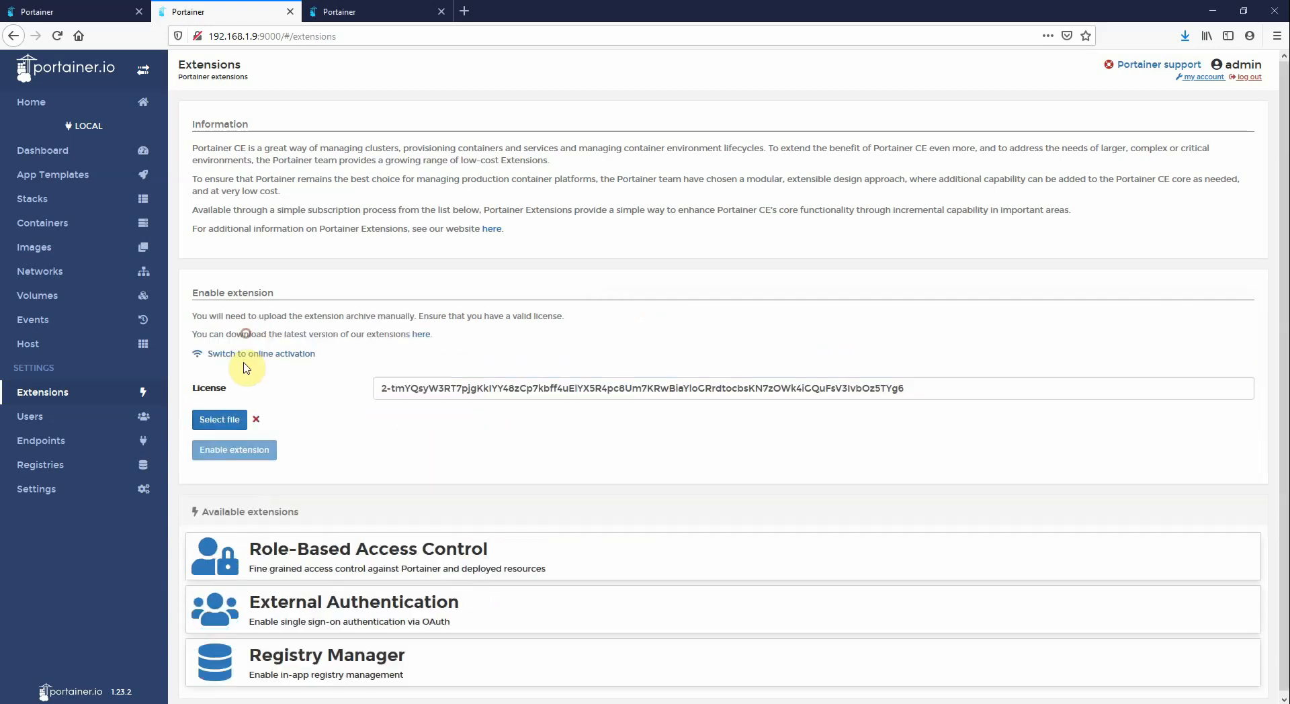
Upload extension-oauth-authentication-linux-arm-1.0.0.zip and enable the External Authentication extension
click(219, 419)
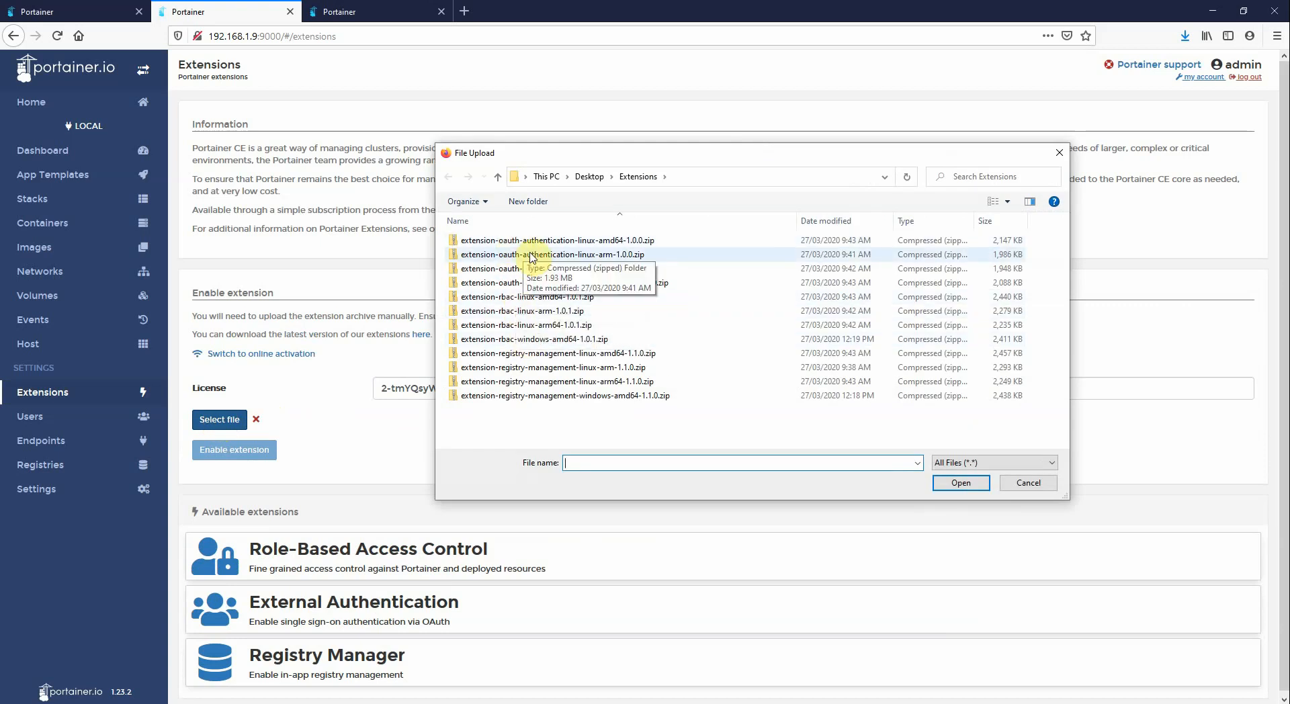
click(550, 256)
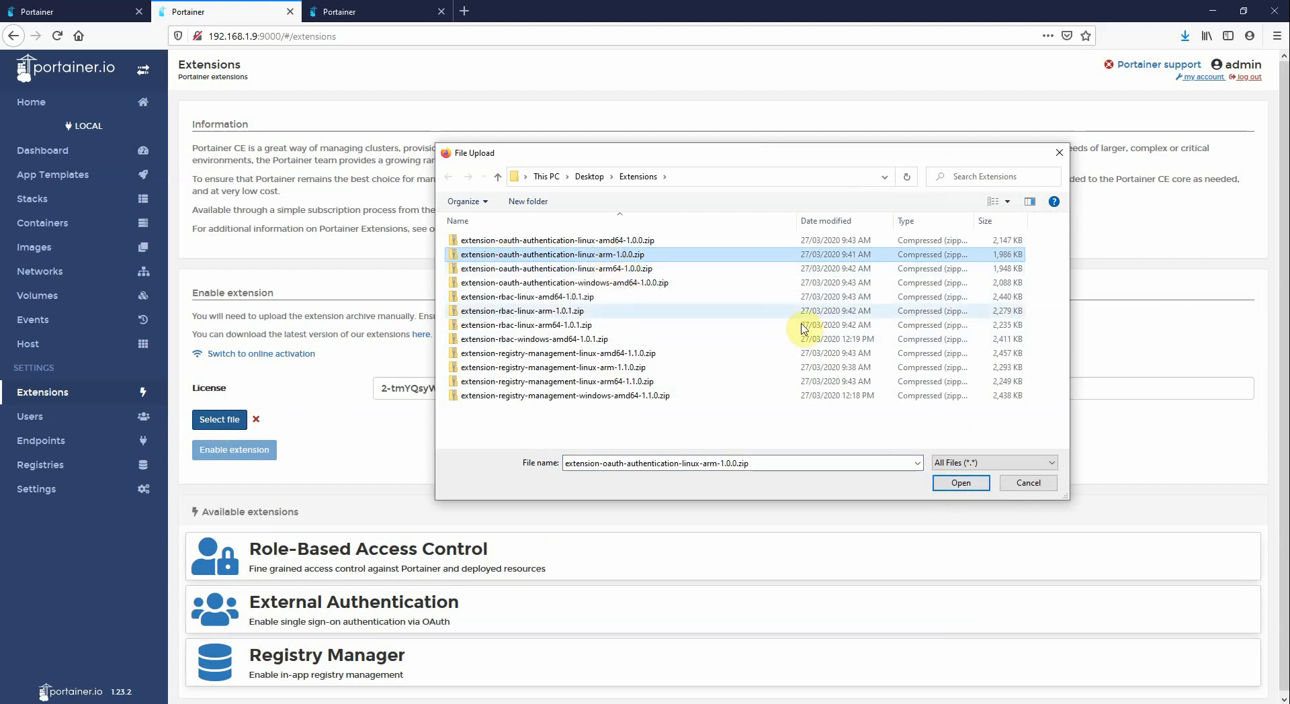
click(951, 475)
click(234, 457)
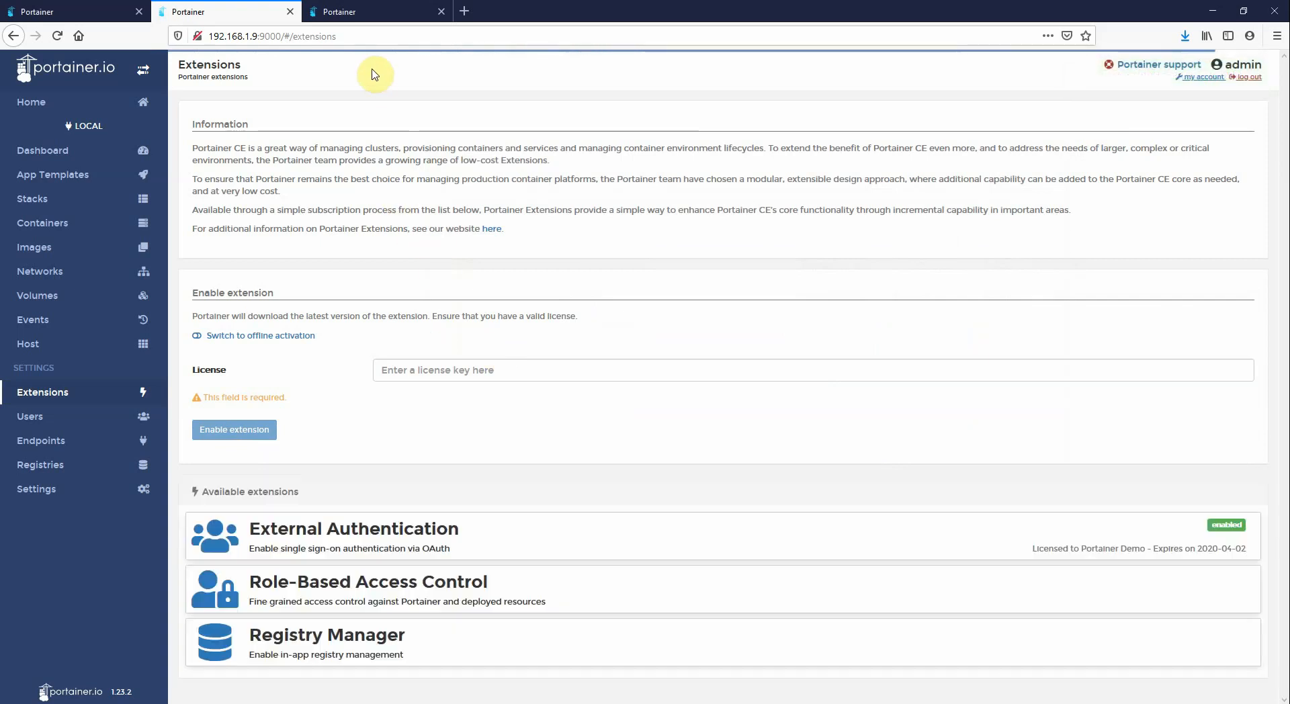
In the third Portainer tab, open Extensions, switch to offline activation, and paste the licence key into the License field
click(353, 12)
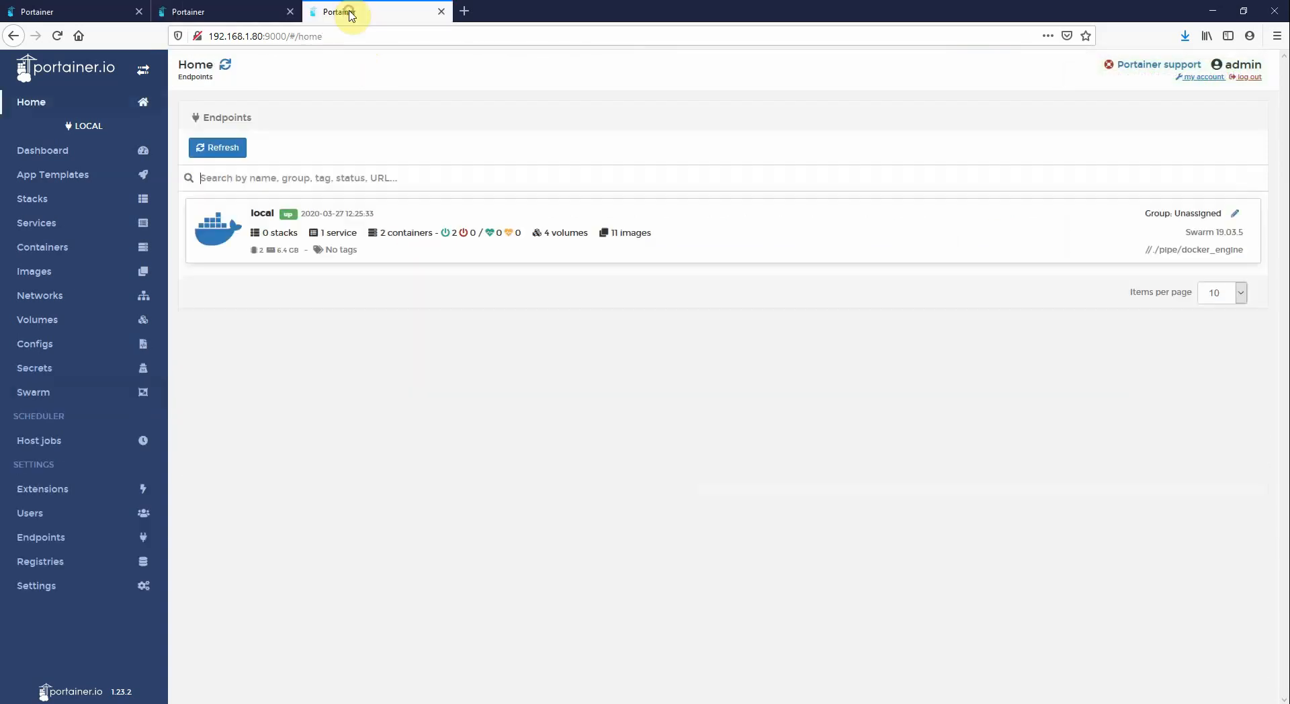
click(56, 497)
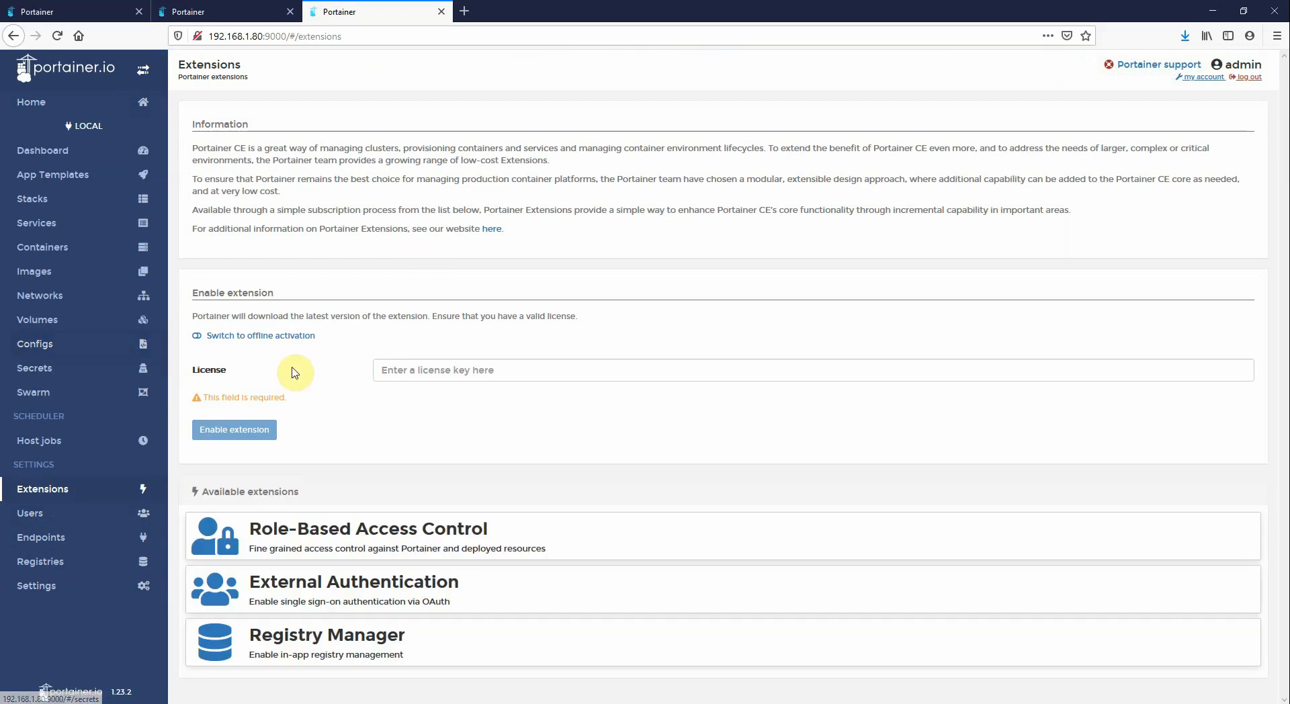
click(266, 336)
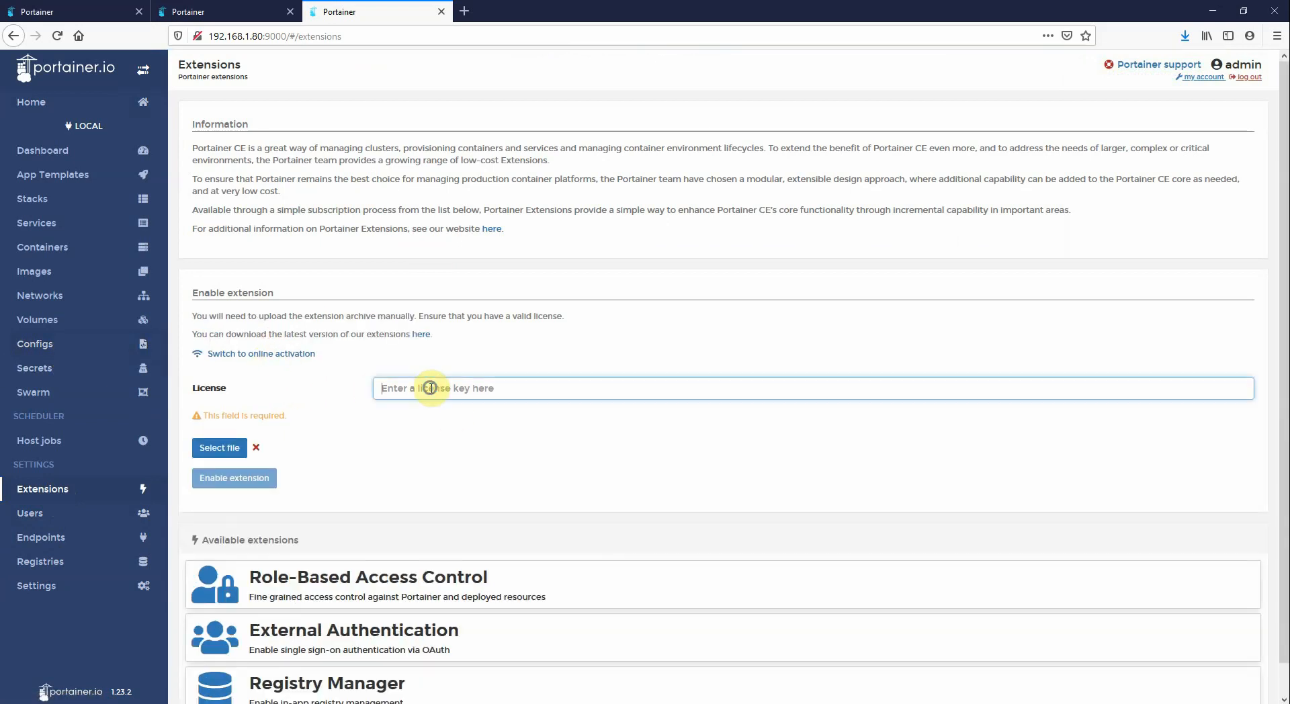
right_click(430, 388)
click(464, 447)
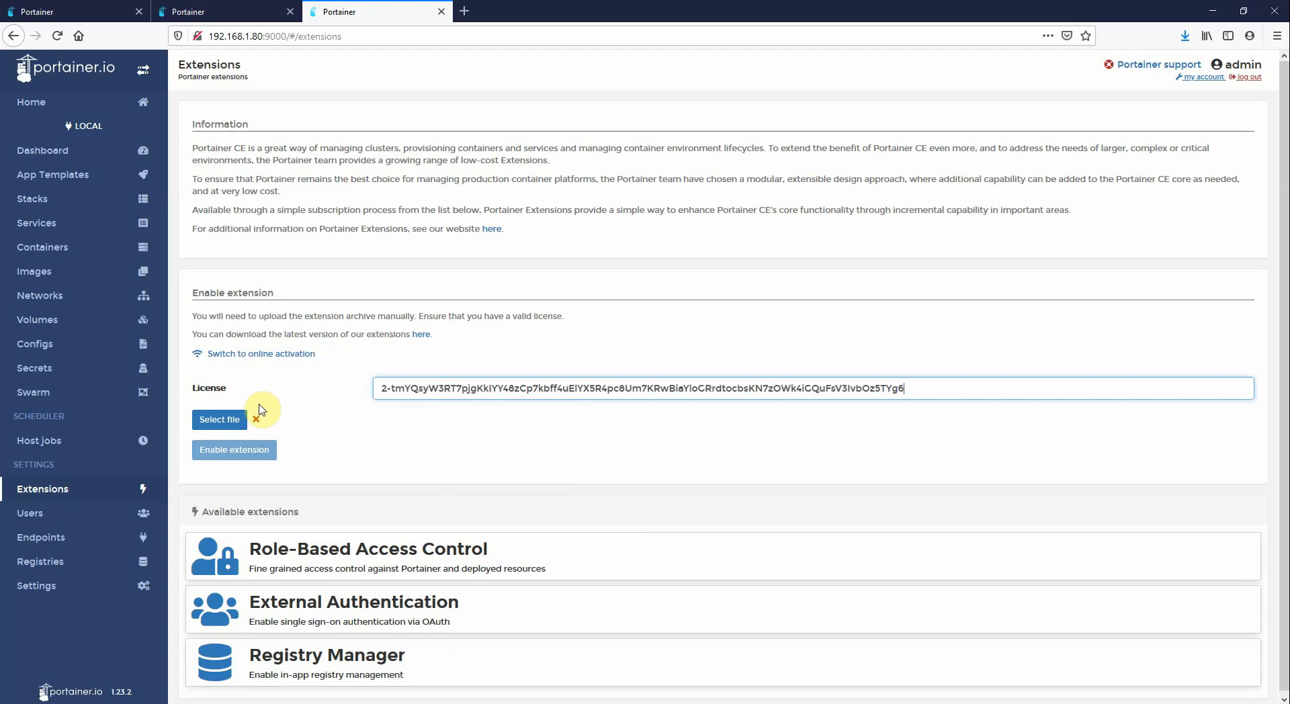
Upload extension-oauth-authentication-windows-amd64-1.0.0.zip and enable the External Authentication extension
click(205, 422)
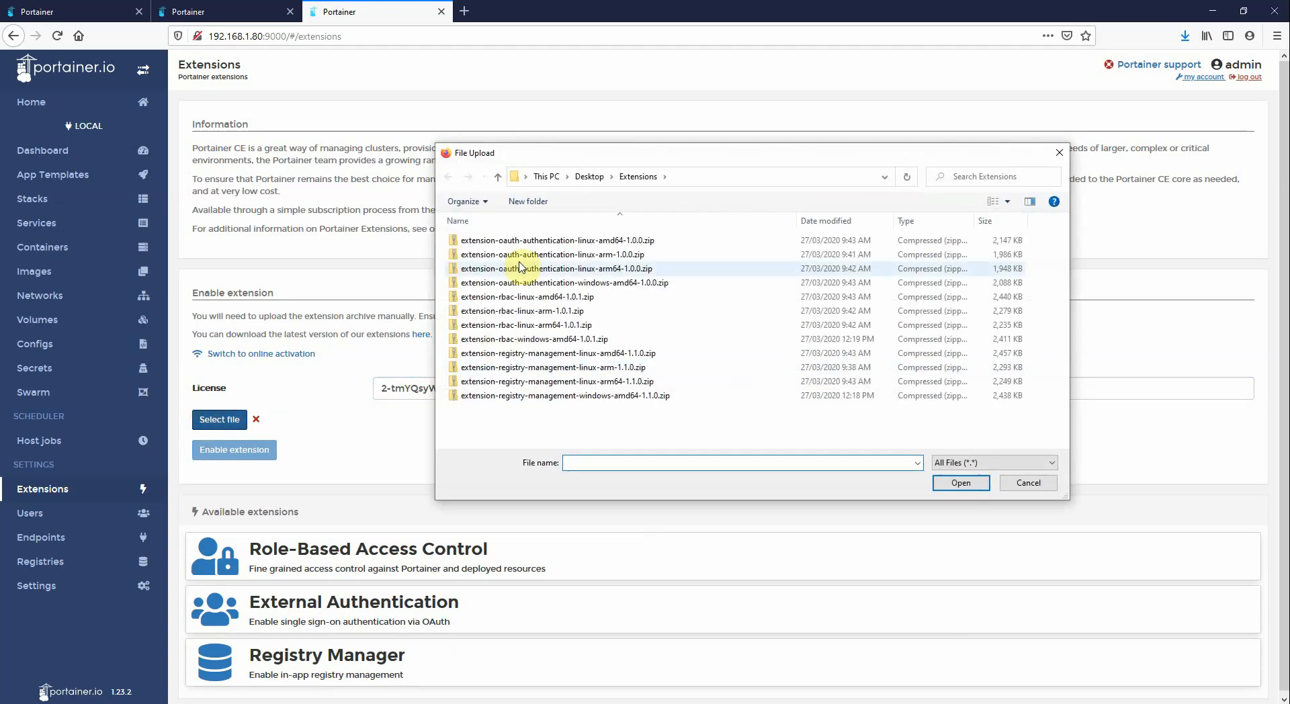
click(600, 282)
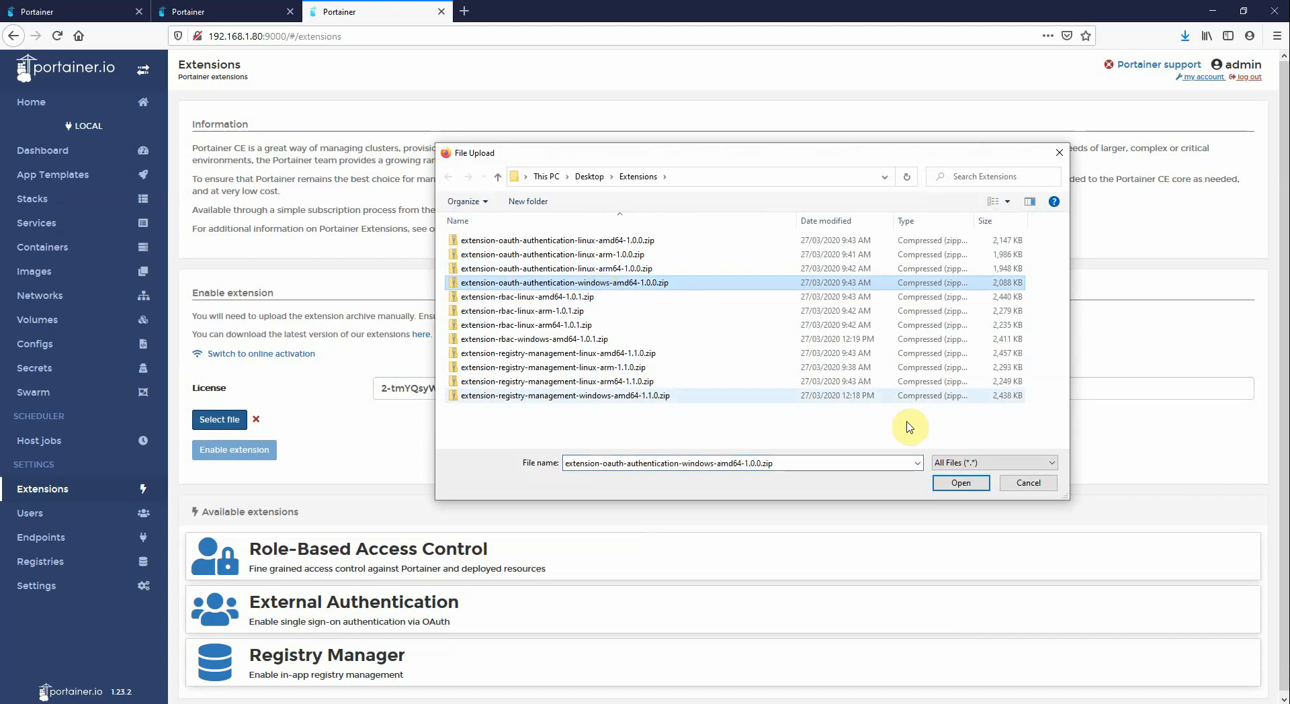
click(961, 482)
click(250, 450)
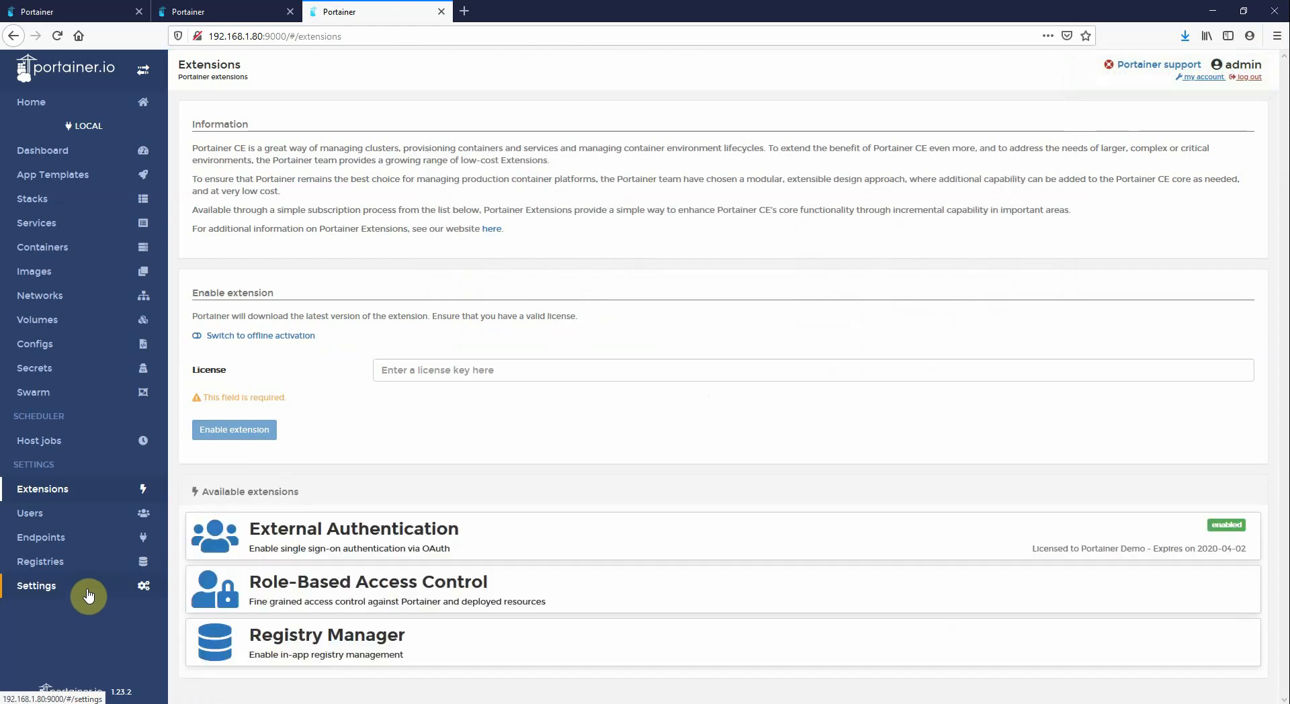
Open this instance's authentication settings and select OAuth as the authentication method
click(88, 596)
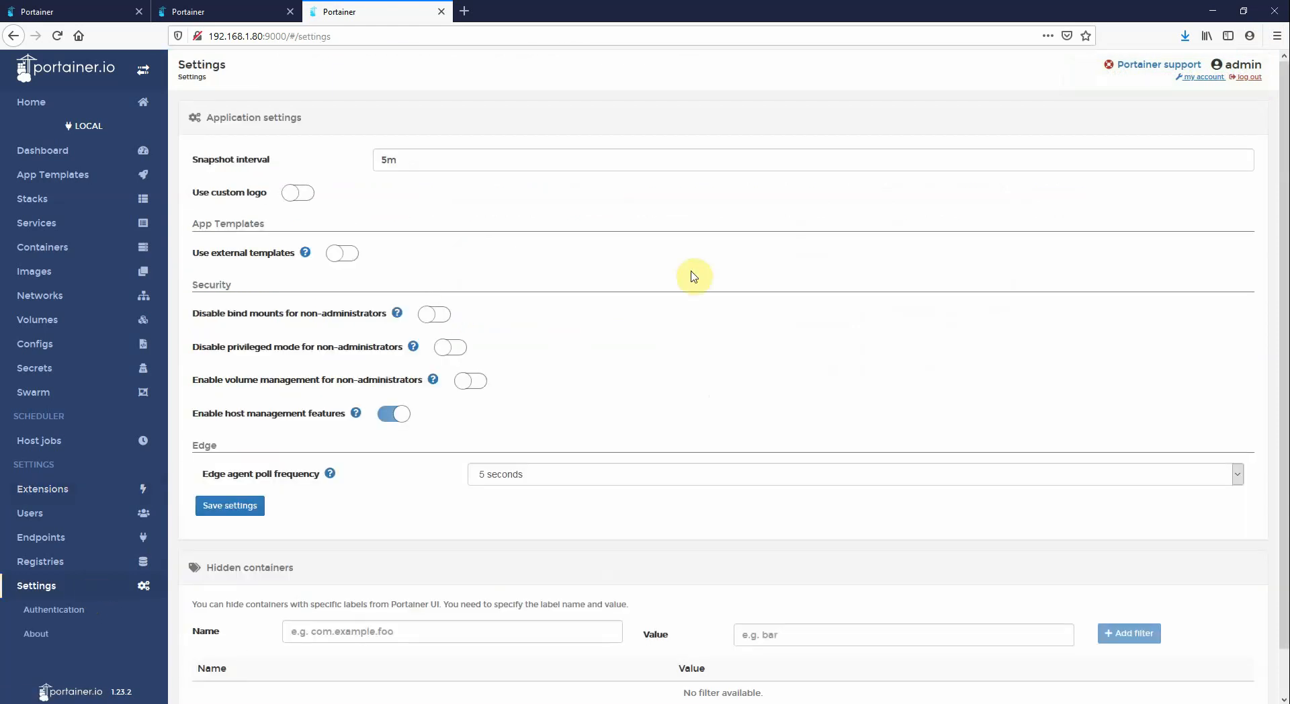
click(70, 609)
click(1090, 209)
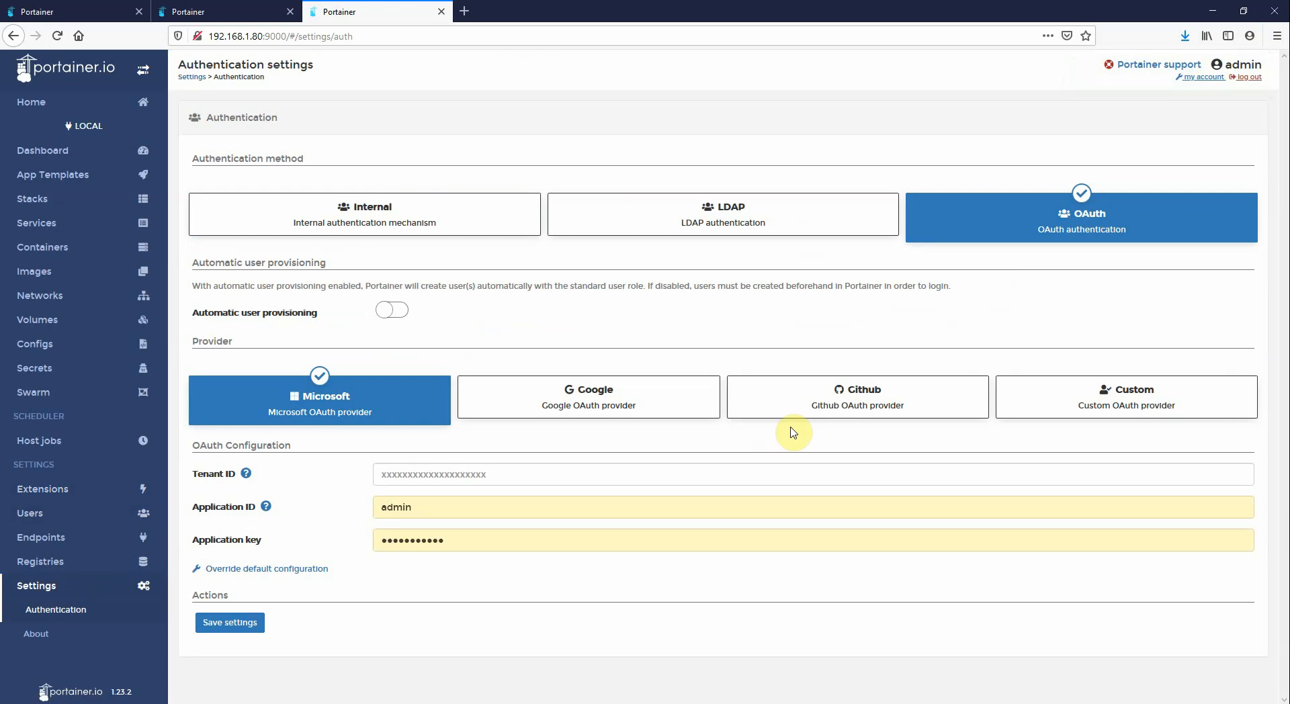